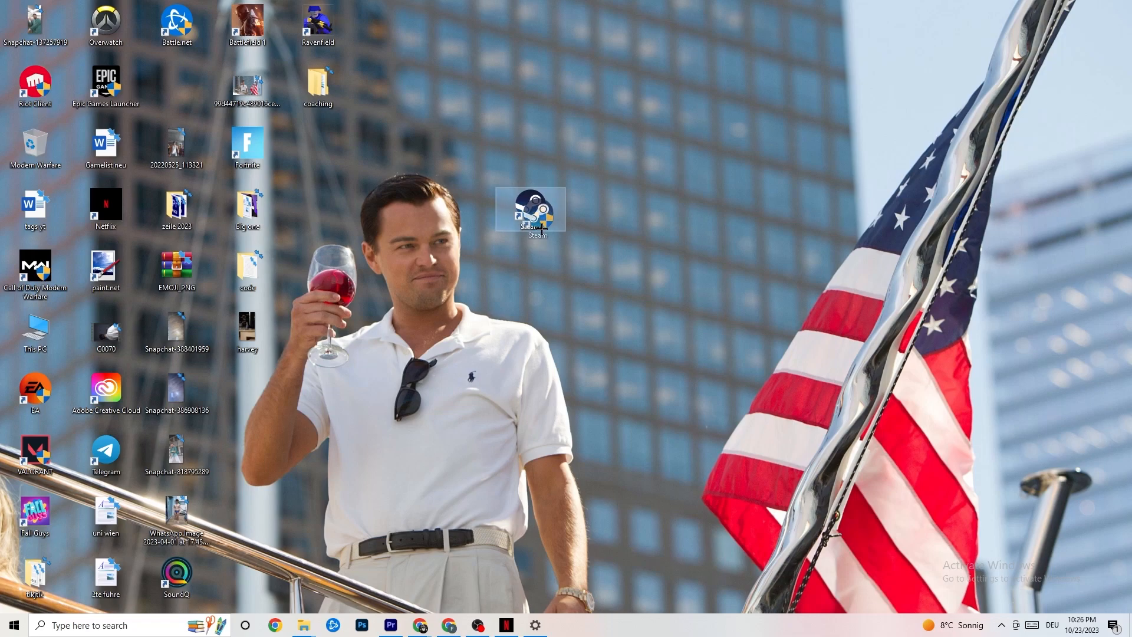
click(531, 139)
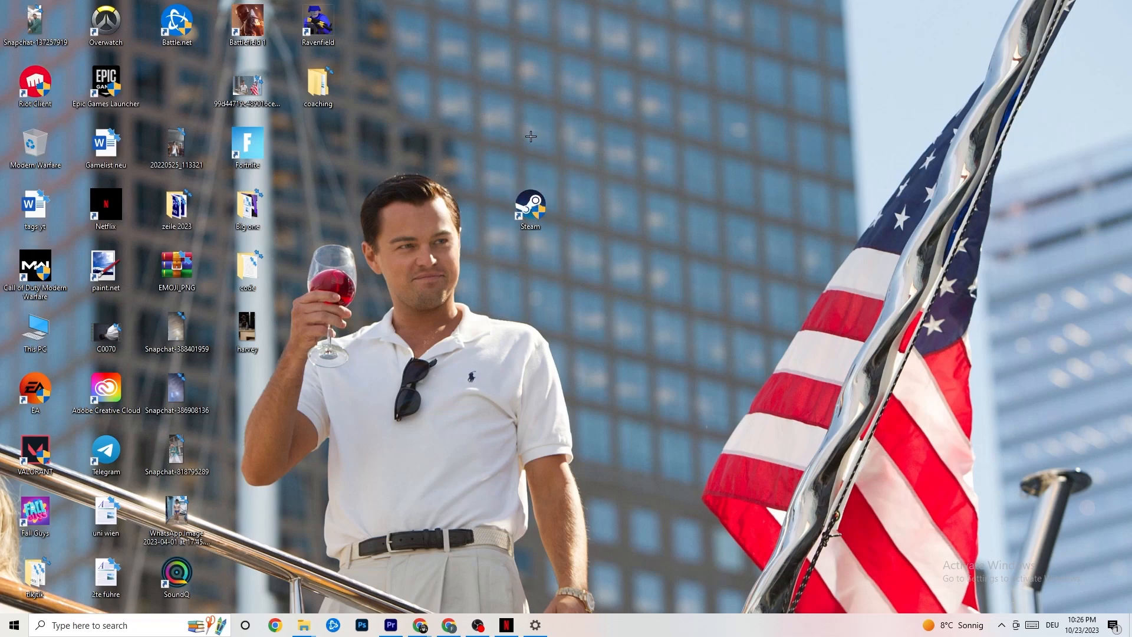
right_click(541, 207)
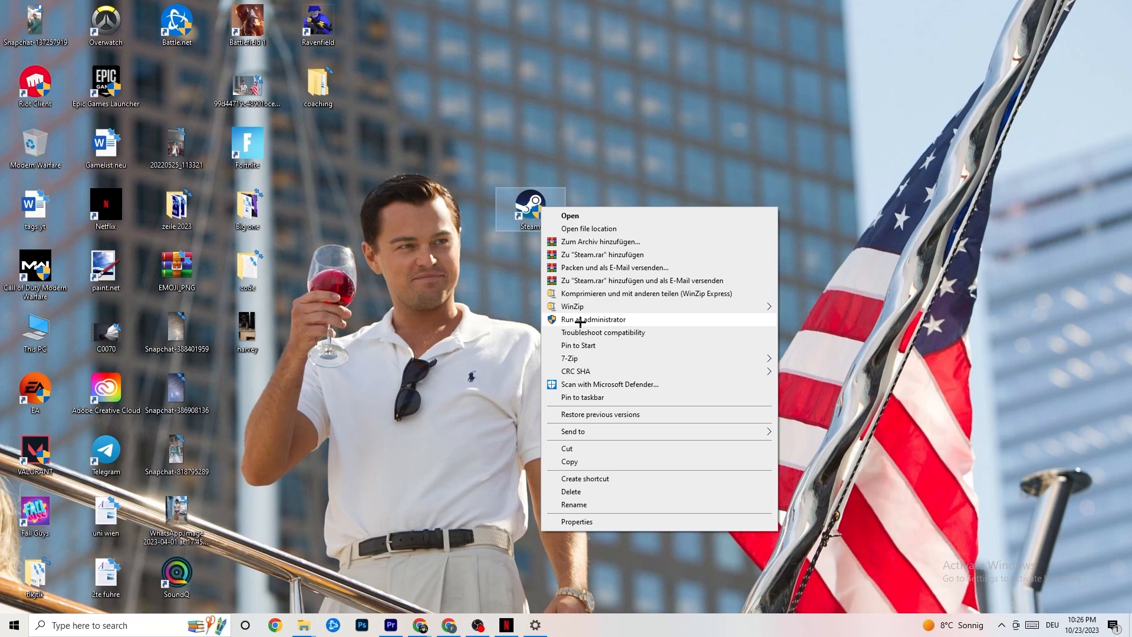
click(489, 314)
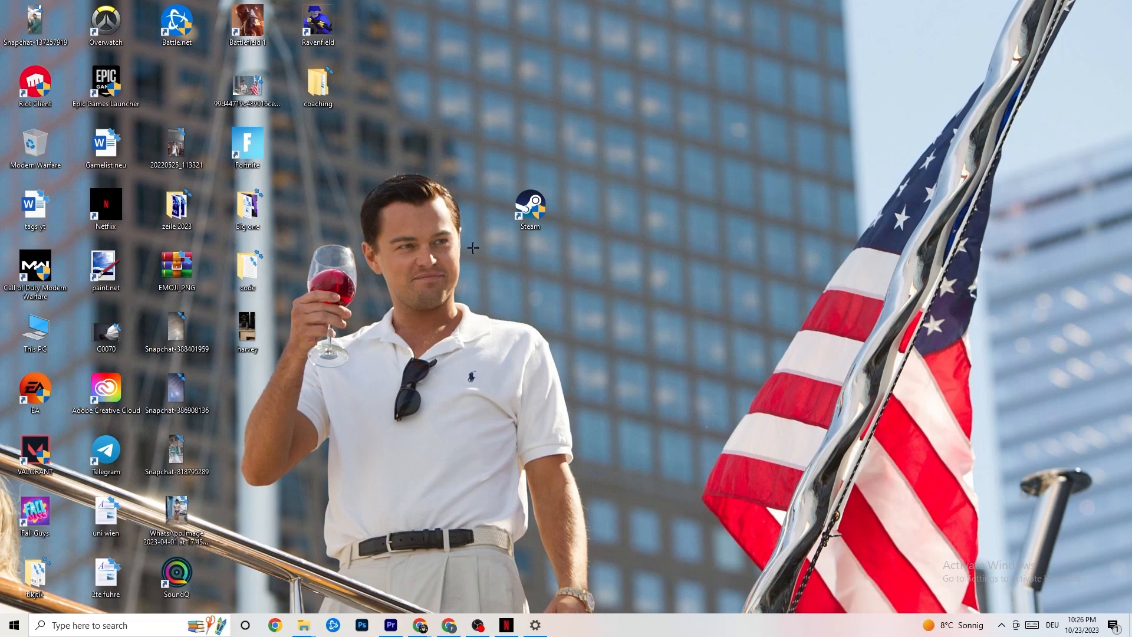
Step: Examine the compatibility mode choices and administrator setting in the Steam shortcut's properties, keeping Windows 8 mode and closing the dialog
right_click(528, 210)
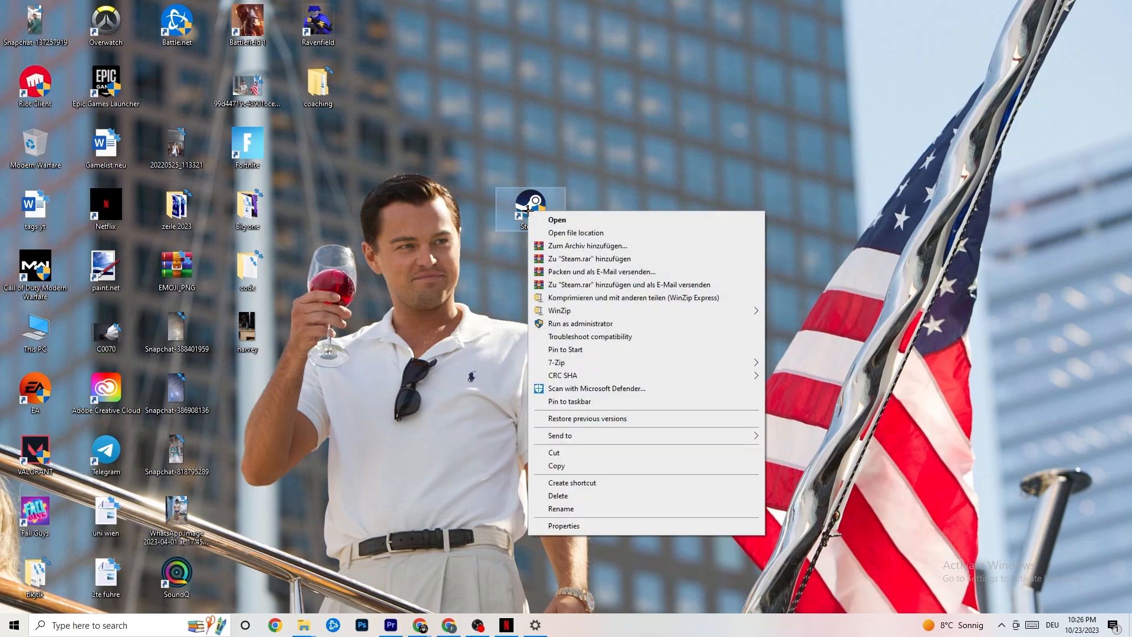
click(588, 526)
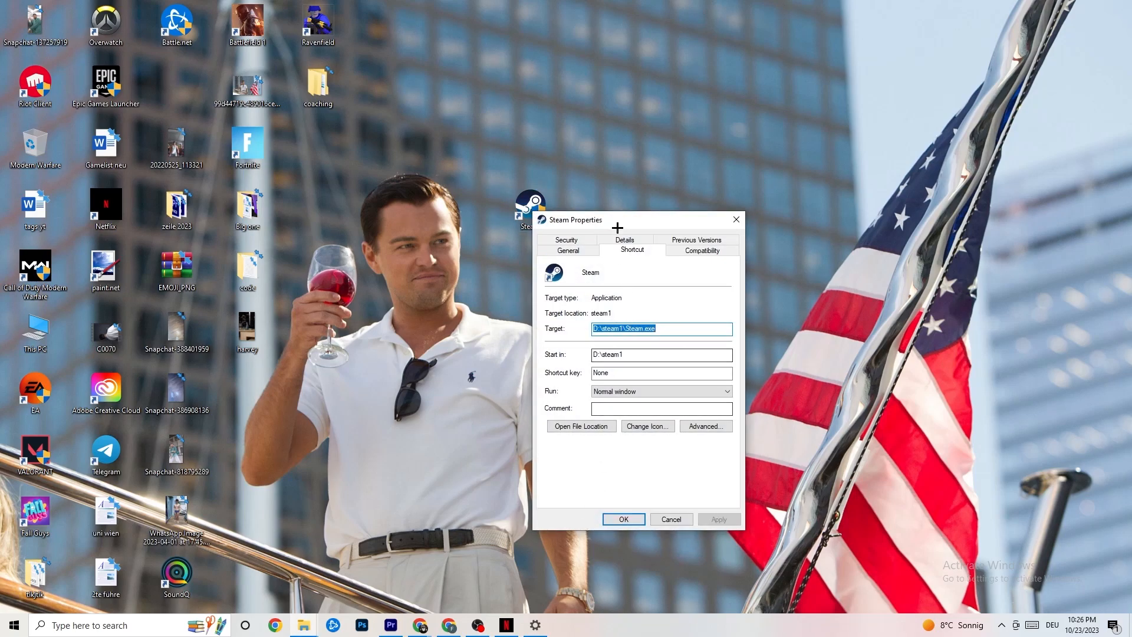
drag(614, 219, 559, 130)
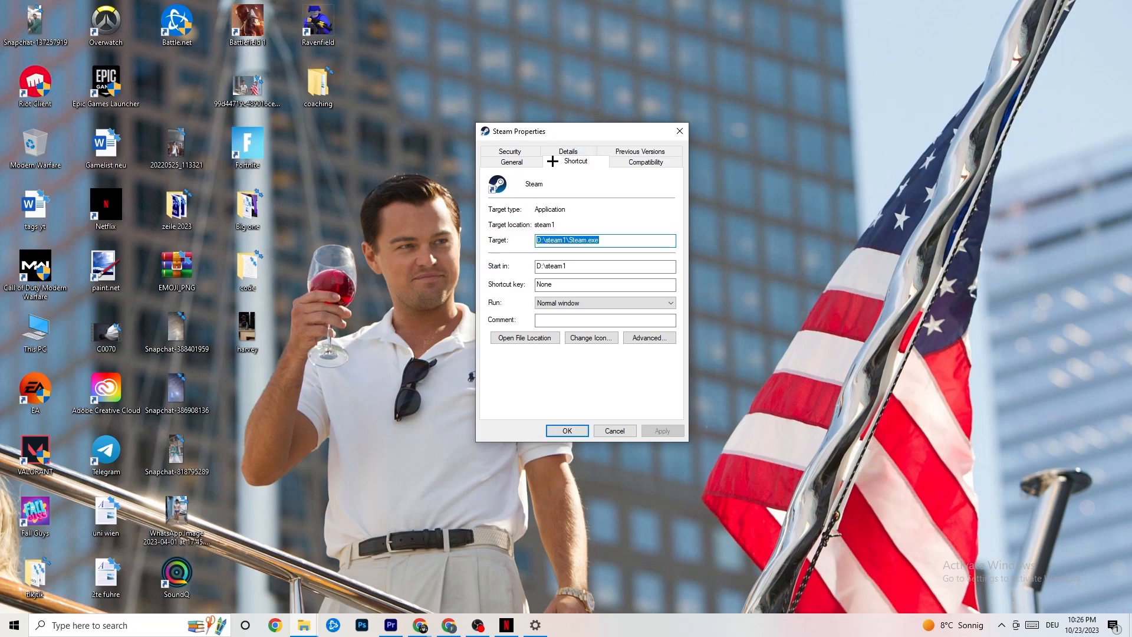
click(614, 160)
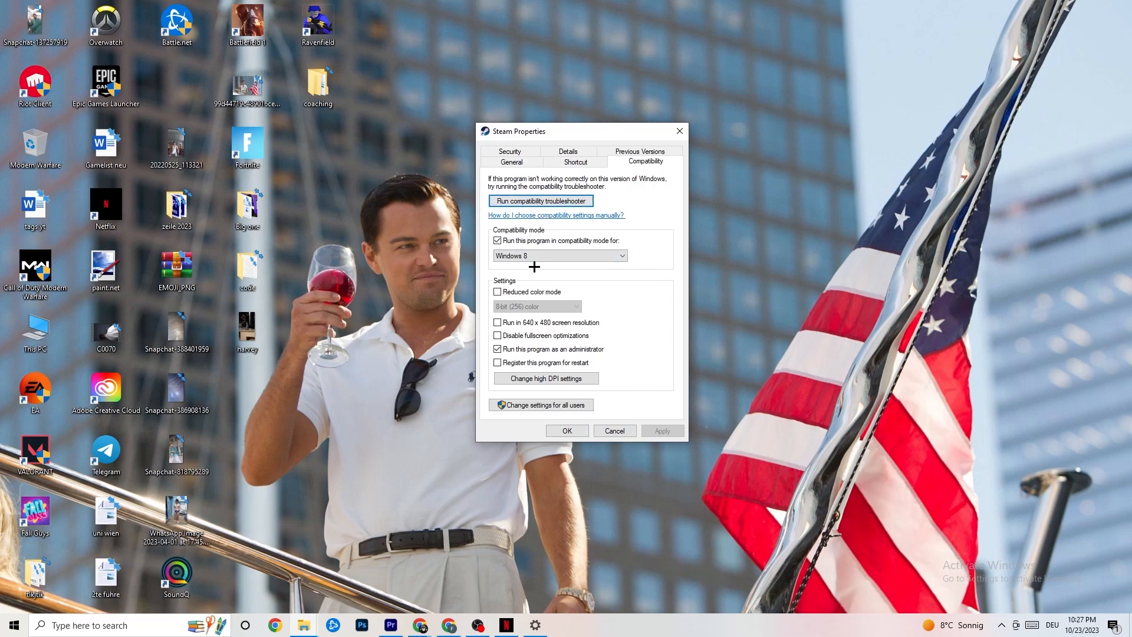
click(497, 241)
click(549, 254)
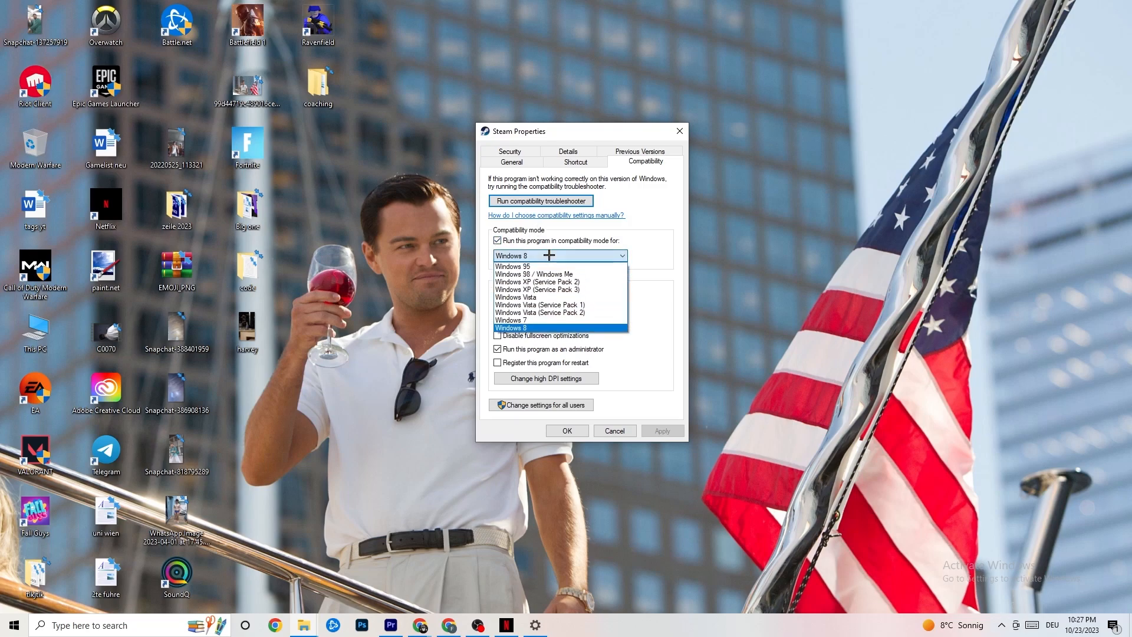
click(644, 273)
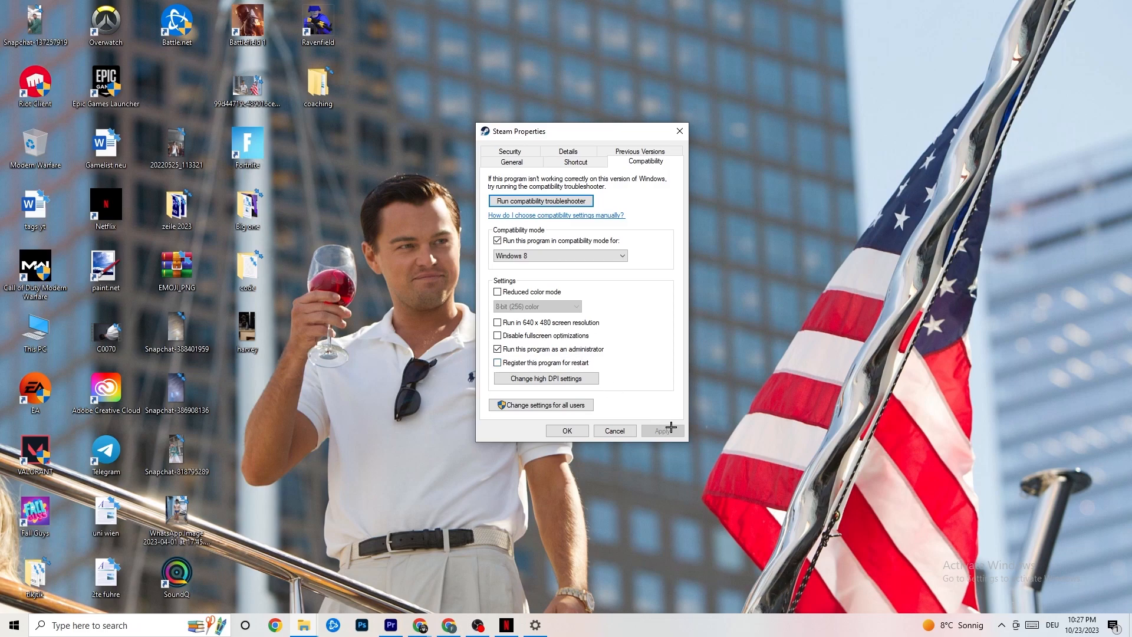
click(567, 431)
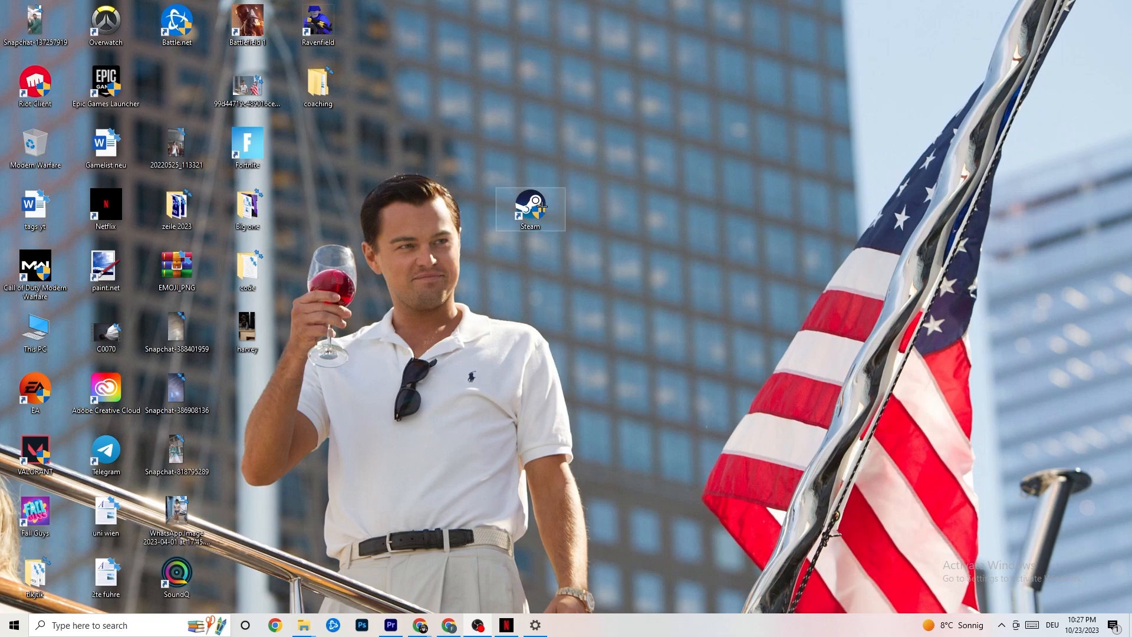
click(2, 633)
click(398, 570)
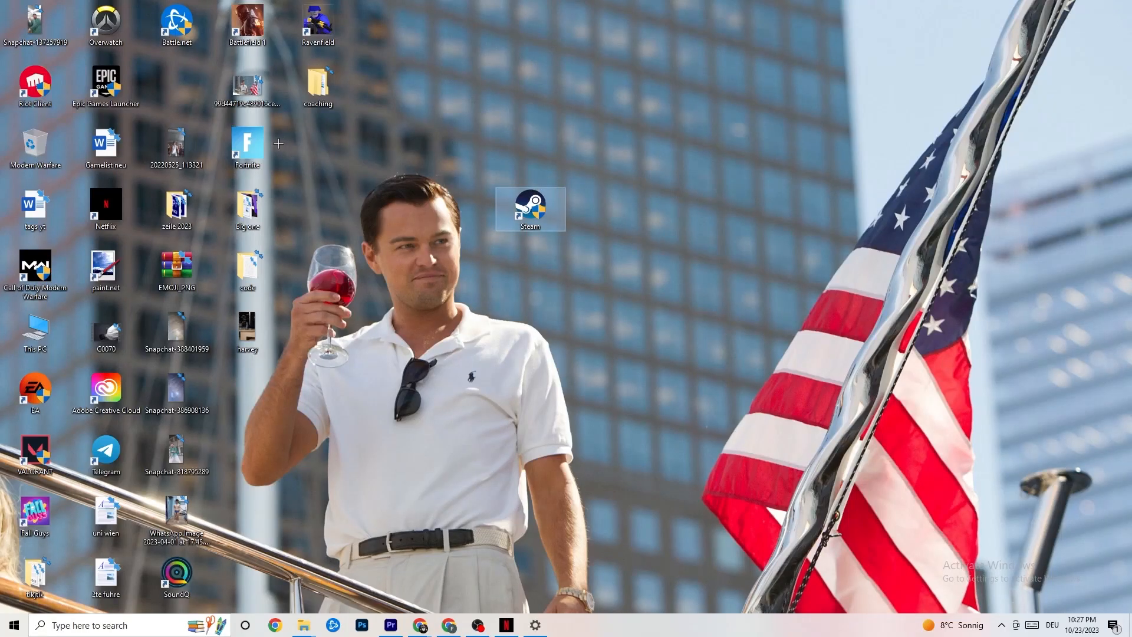
right_click(519, 214)
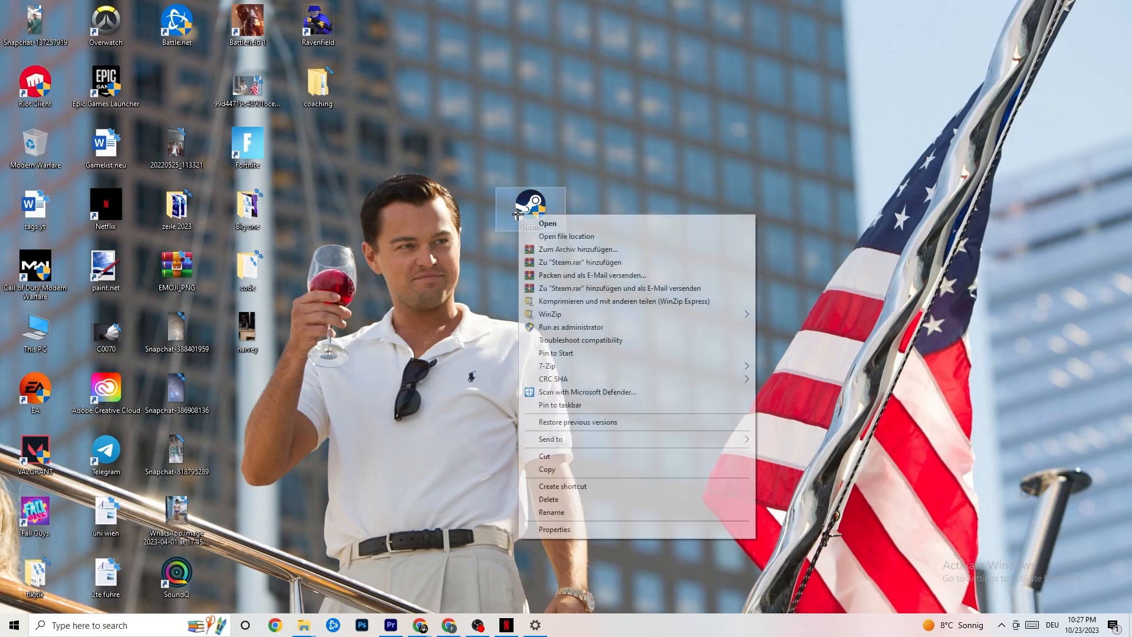
click(501, 328)
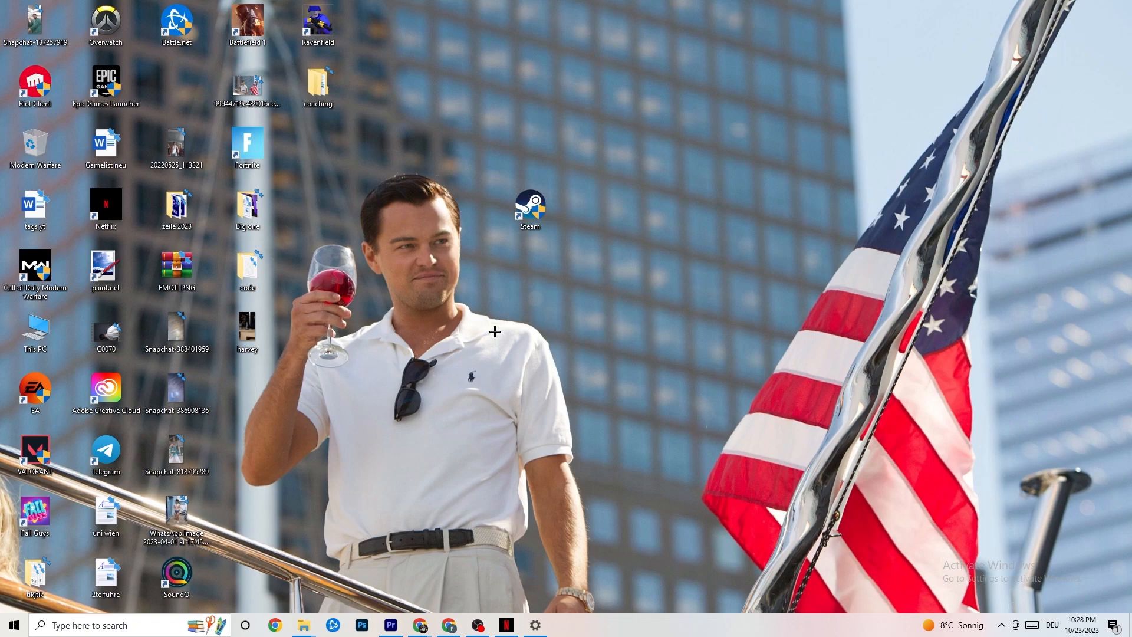
Step: Open Task Manager maximized and examine the actions available for the running Google Chrome app without ending it
right_click(628, 632)
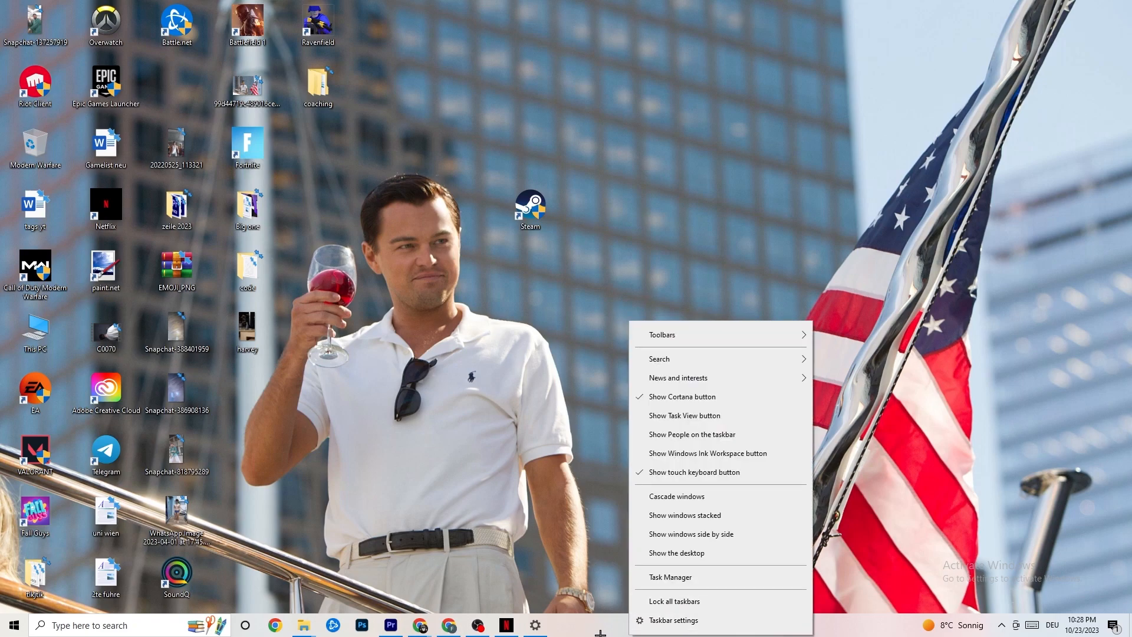
click(680, 578)
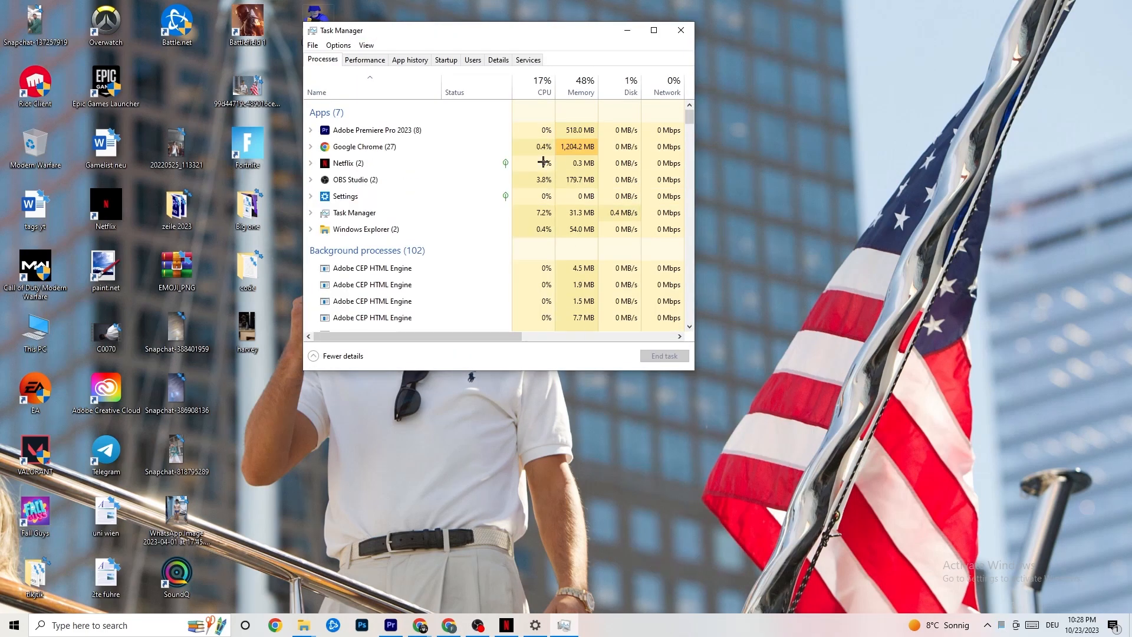
click(653, 31)
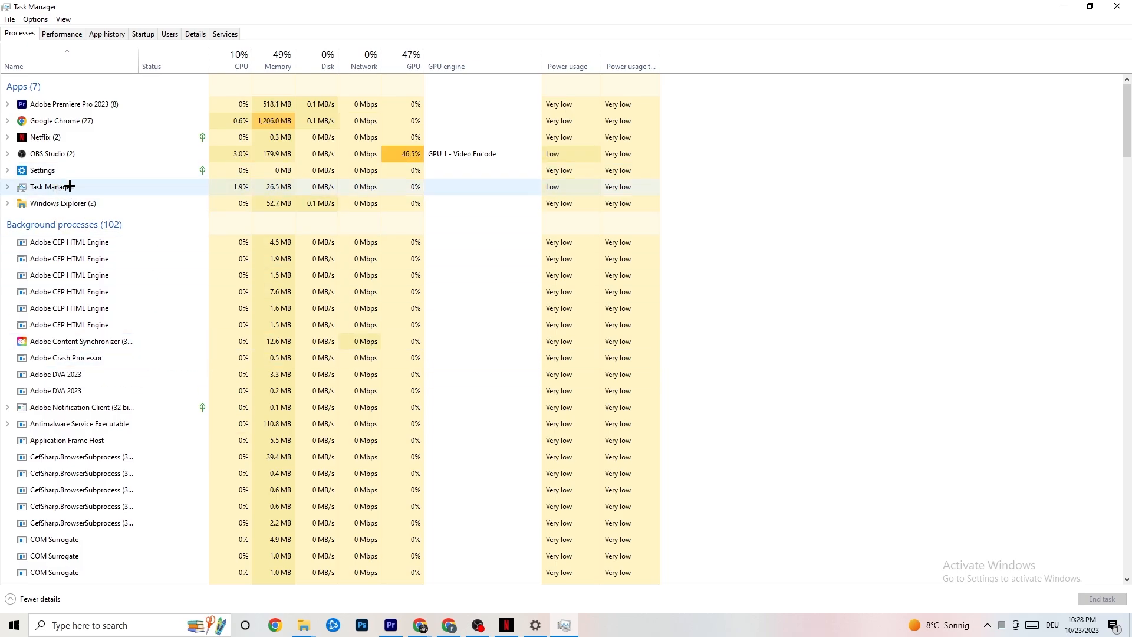
right_click(81, 121)
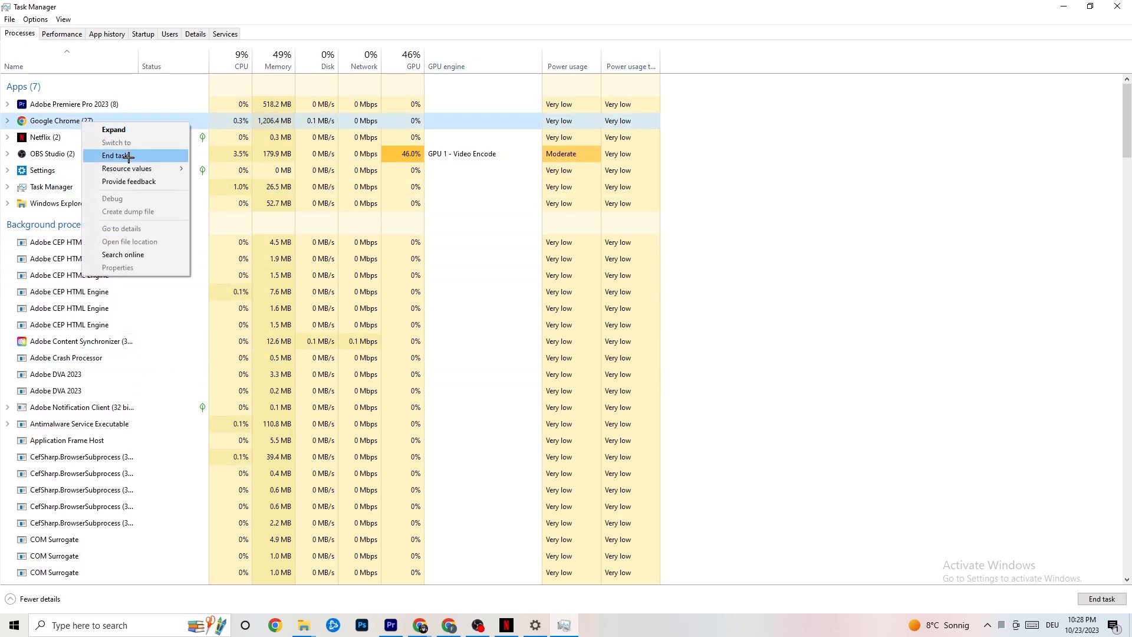
click(803, 143)
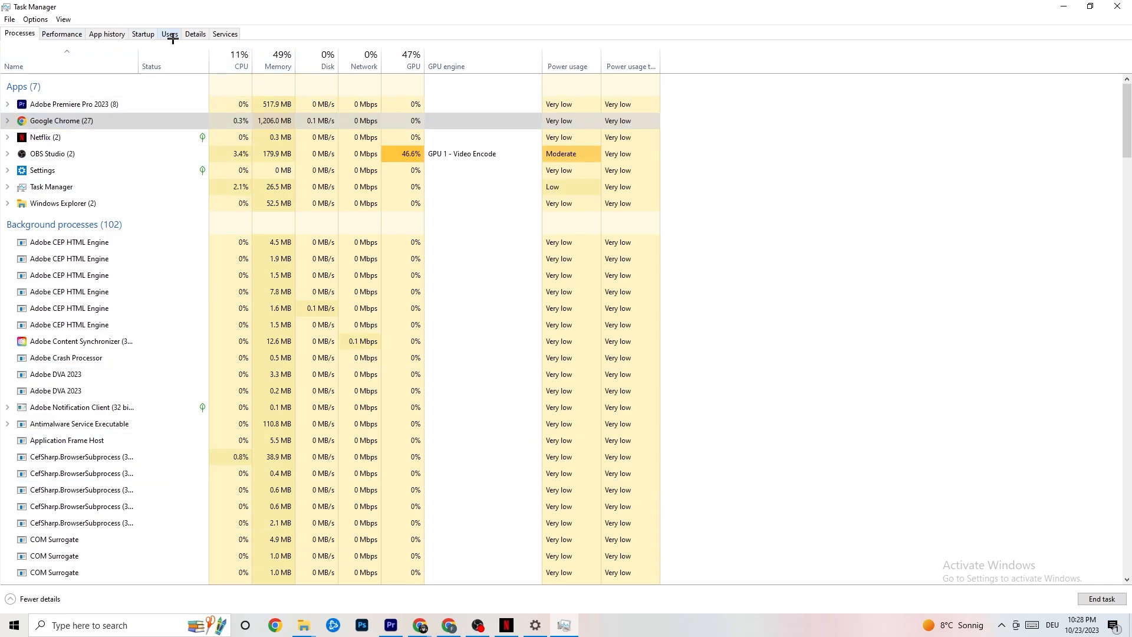
Step: Examine the priority levels available for the Adobe Premiere Pro process in Task Manager's process details, without changing the priority
click(194, 34)
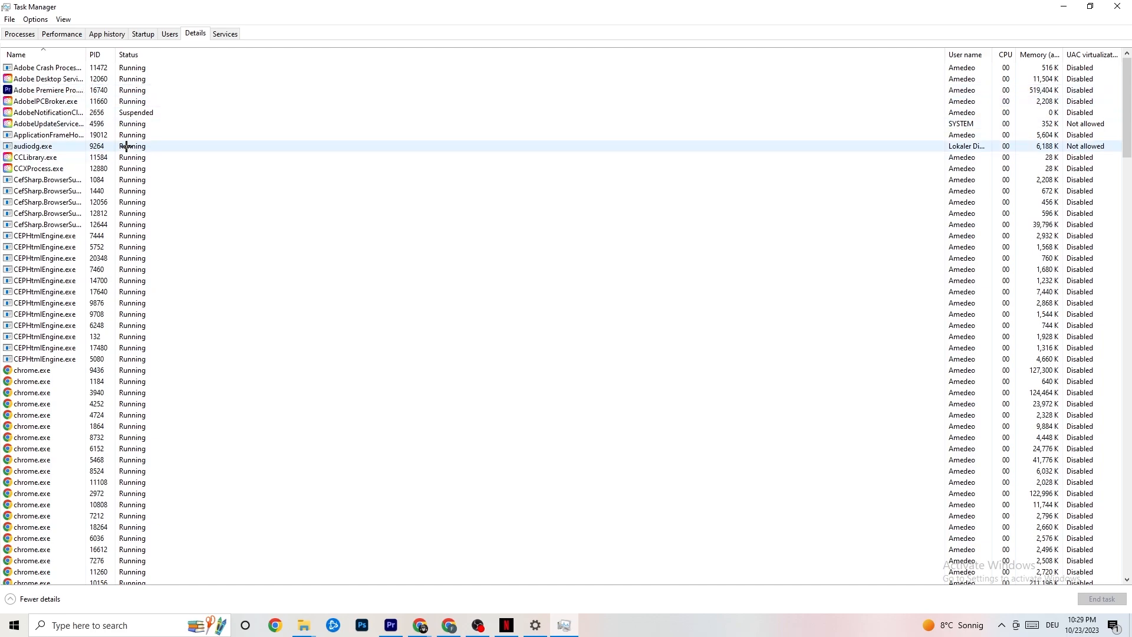
right_click(62, 94)
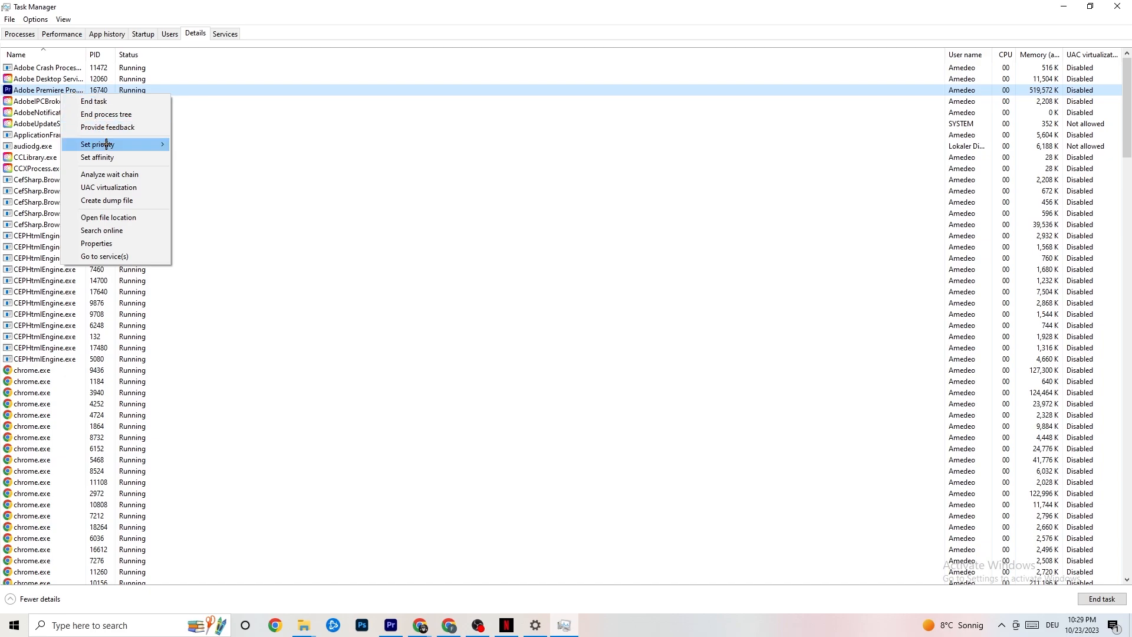
mouse_move(106, 145)
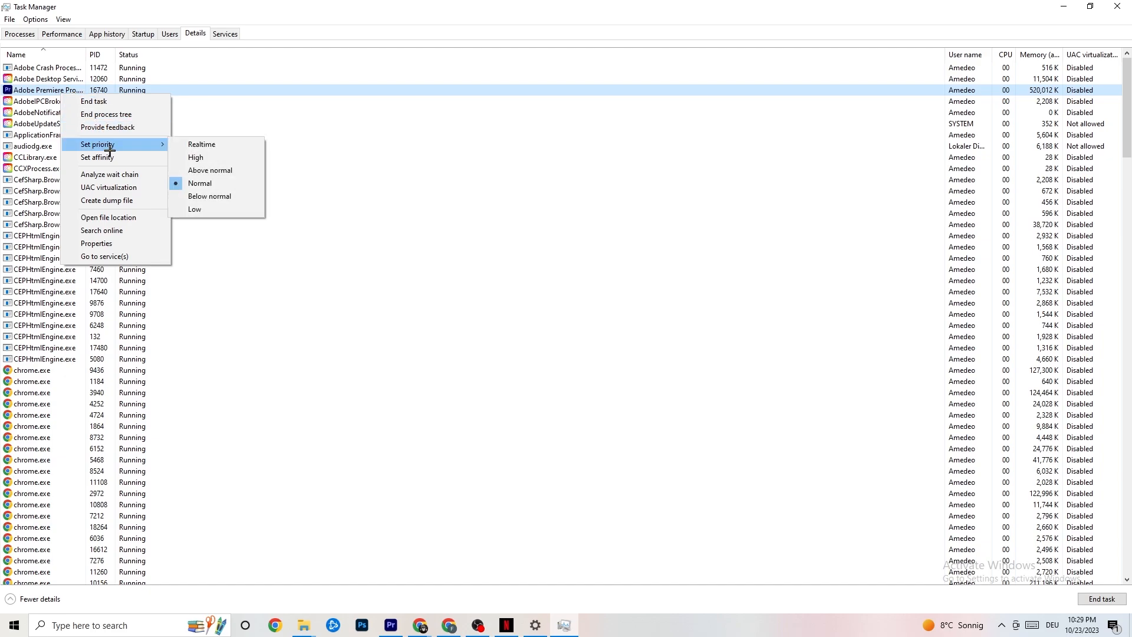
click(155, 139)
mouse_move(156, 141)
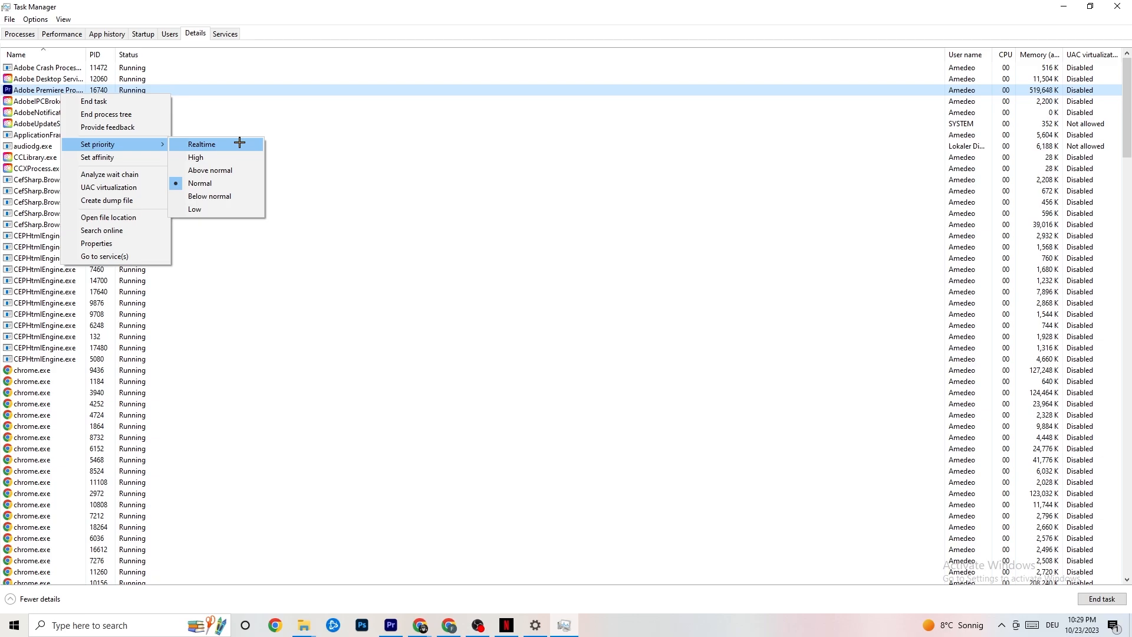
click(297, 128)
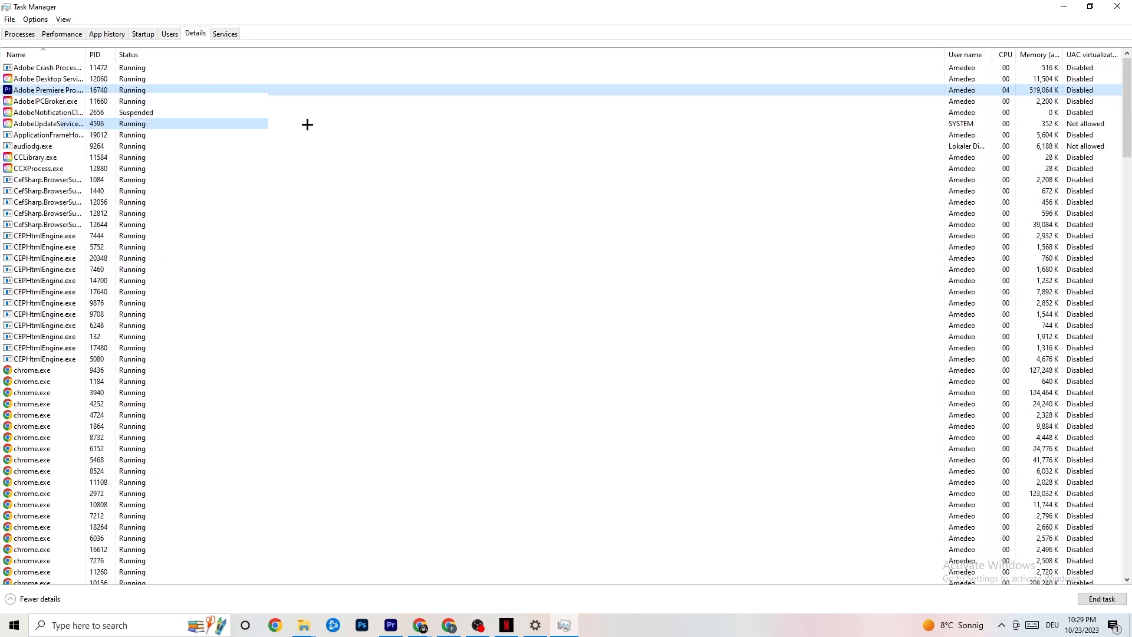
click(305, 124)
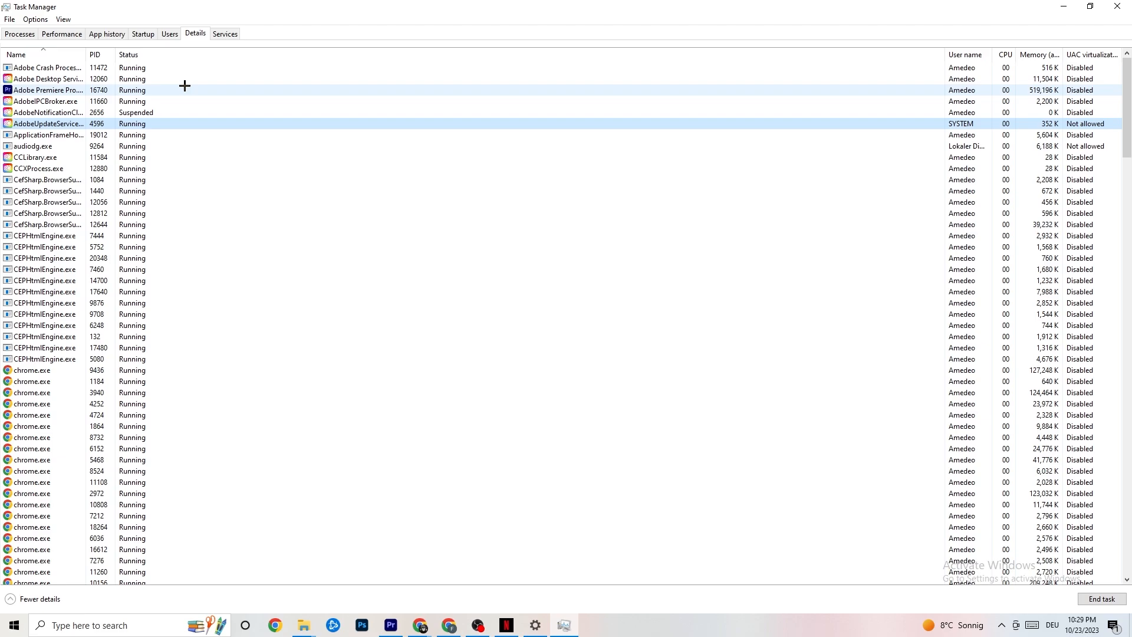
Step: Review the startup programs and the options for Razer Synapse without disabling it, and close Task Manager
click(143, 33)
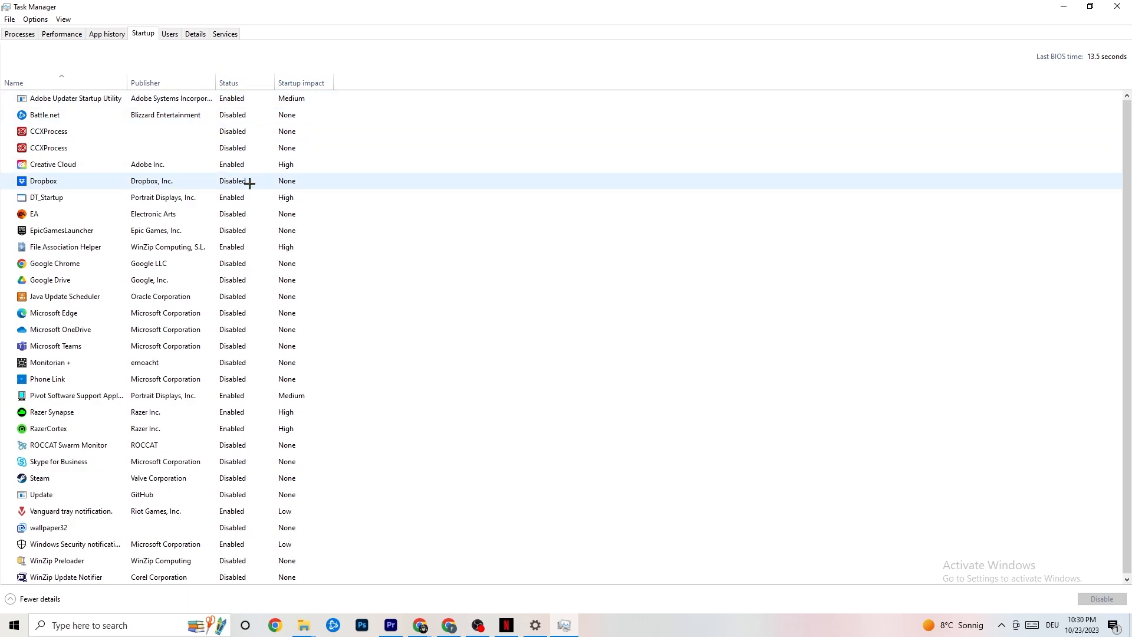
right_click(229, 412)
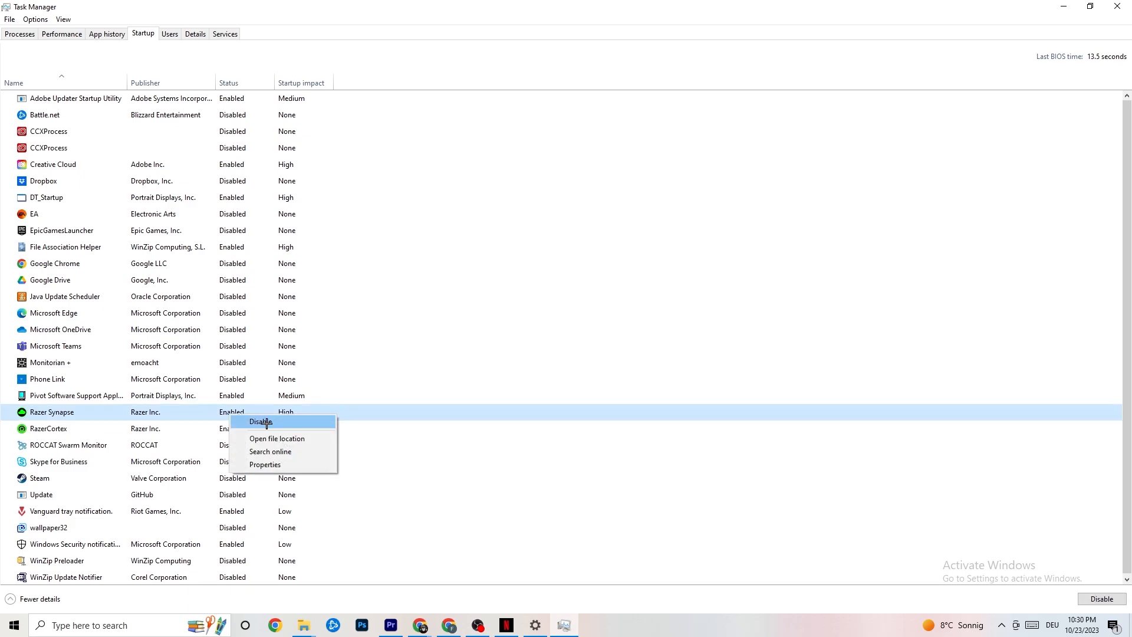
click(583, 60)
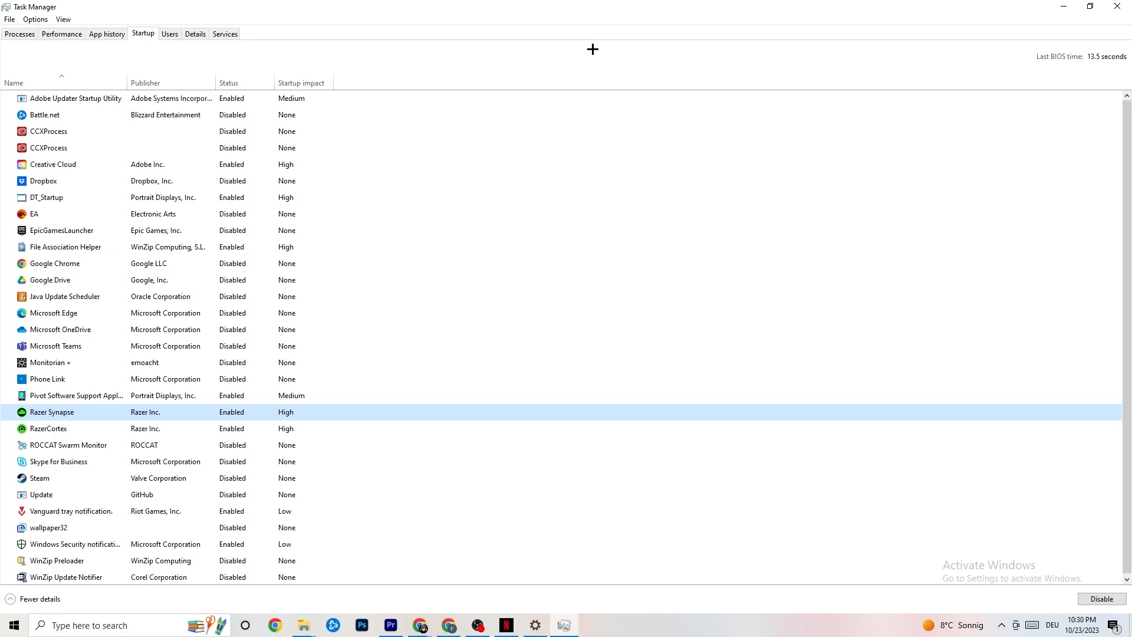
click(1110, 5)
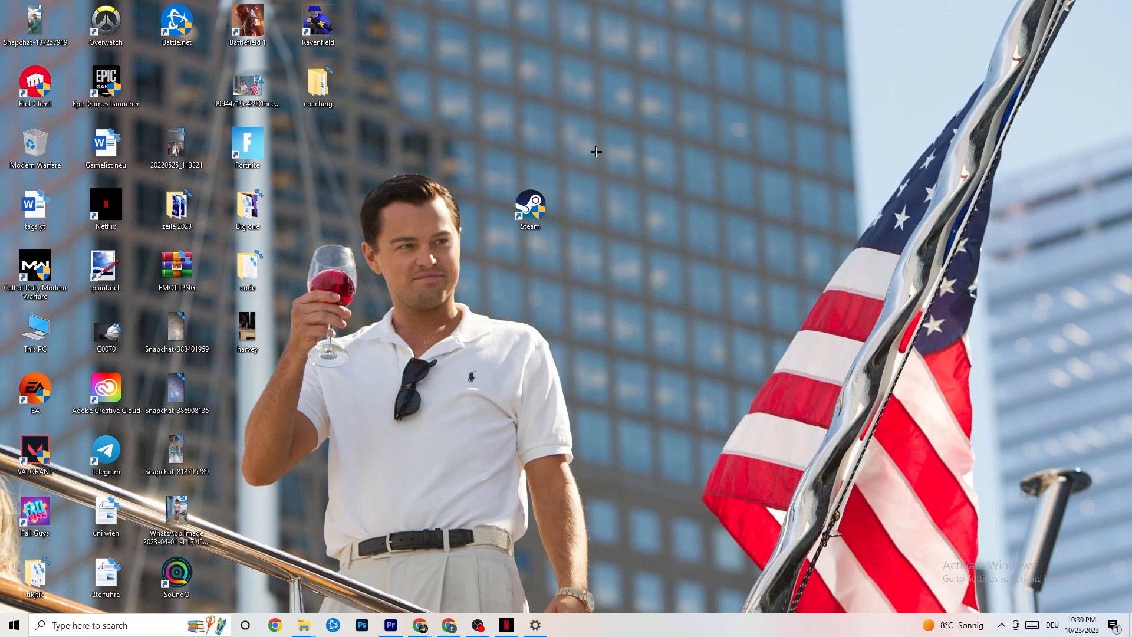
Step: Open the Windows display settings and examine the available scaling sizes for text and apps, keeping 100%
click(11, 629)
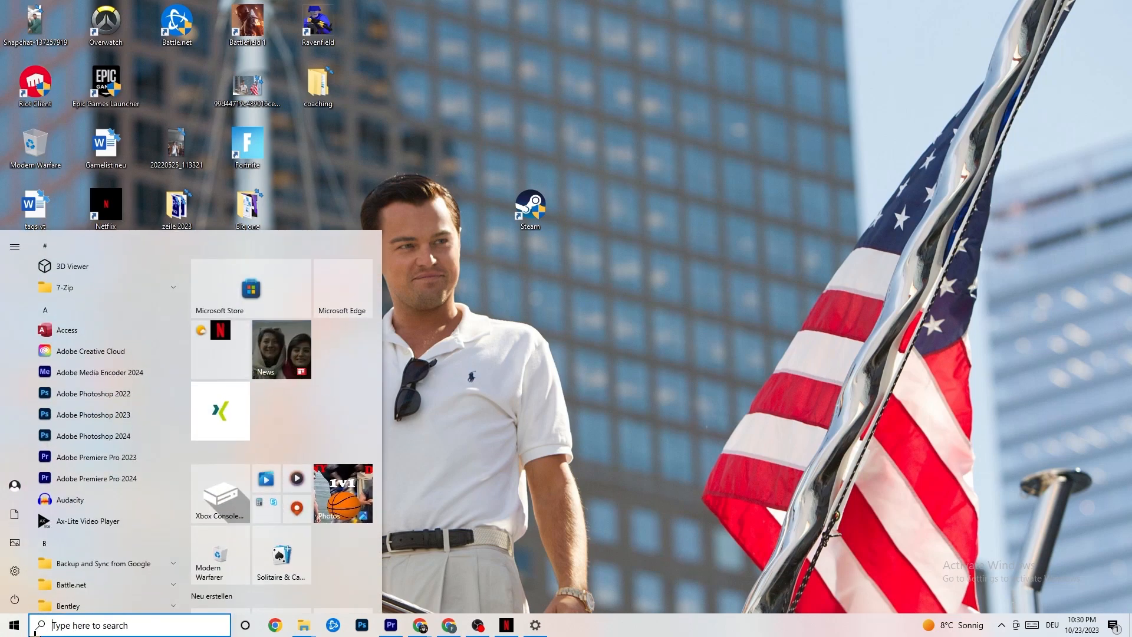
click(15, 571)
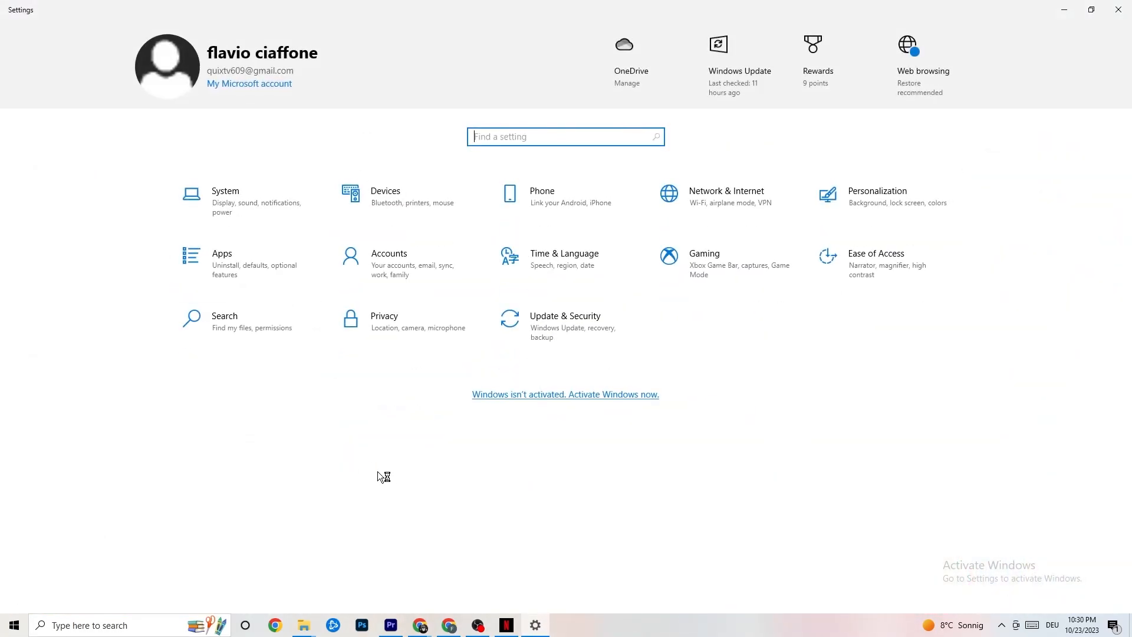
click(247, 199)
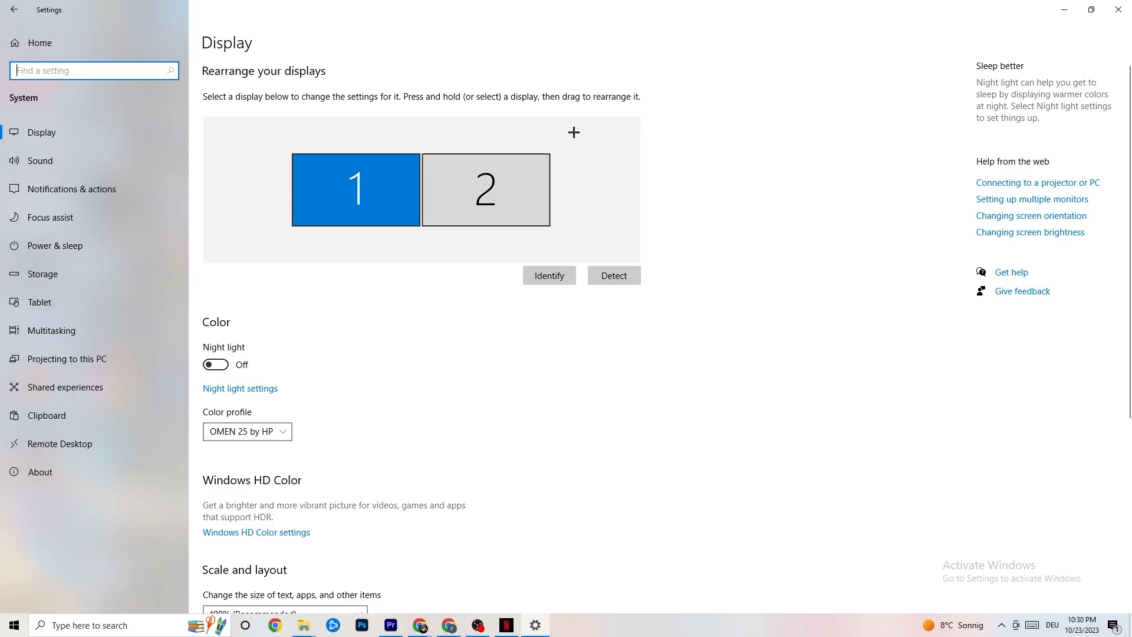
scroll(549, 131, down, 5)
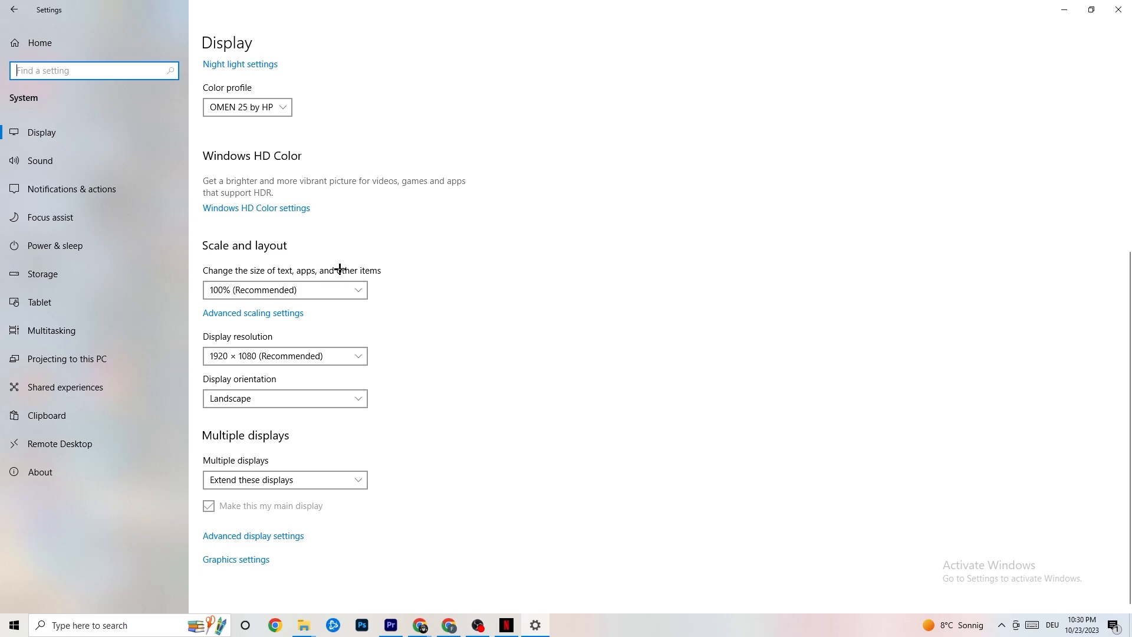
click(330, 289)
click(451, 232)
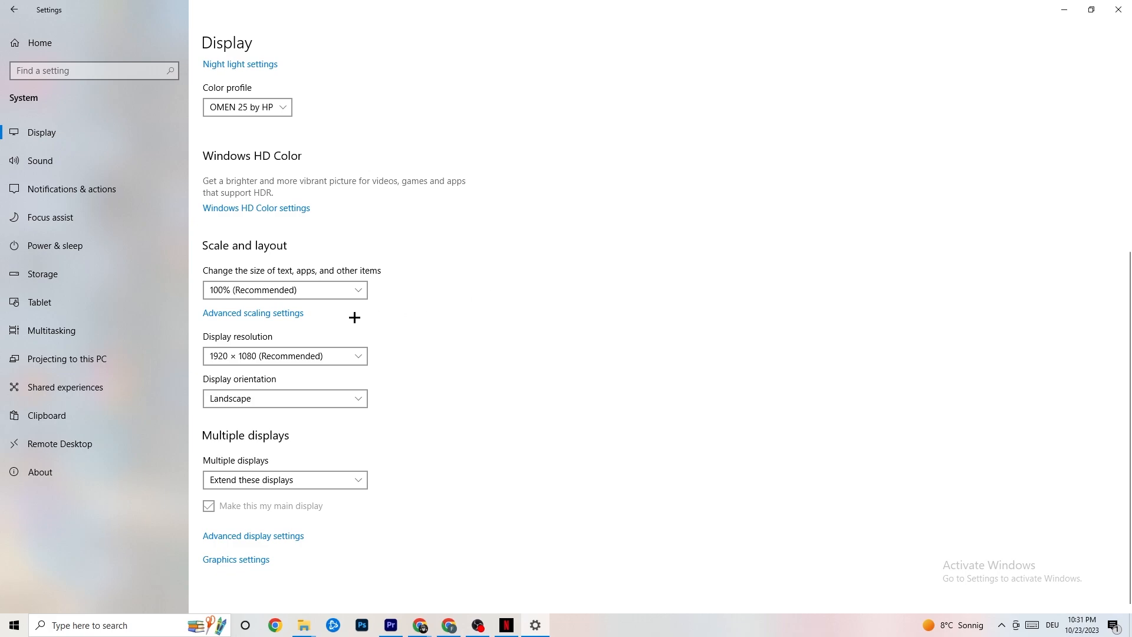
Step: Open the additional power settings from the Power & sleep settings, review the available power plans, and close Power Options
click(70, 243)
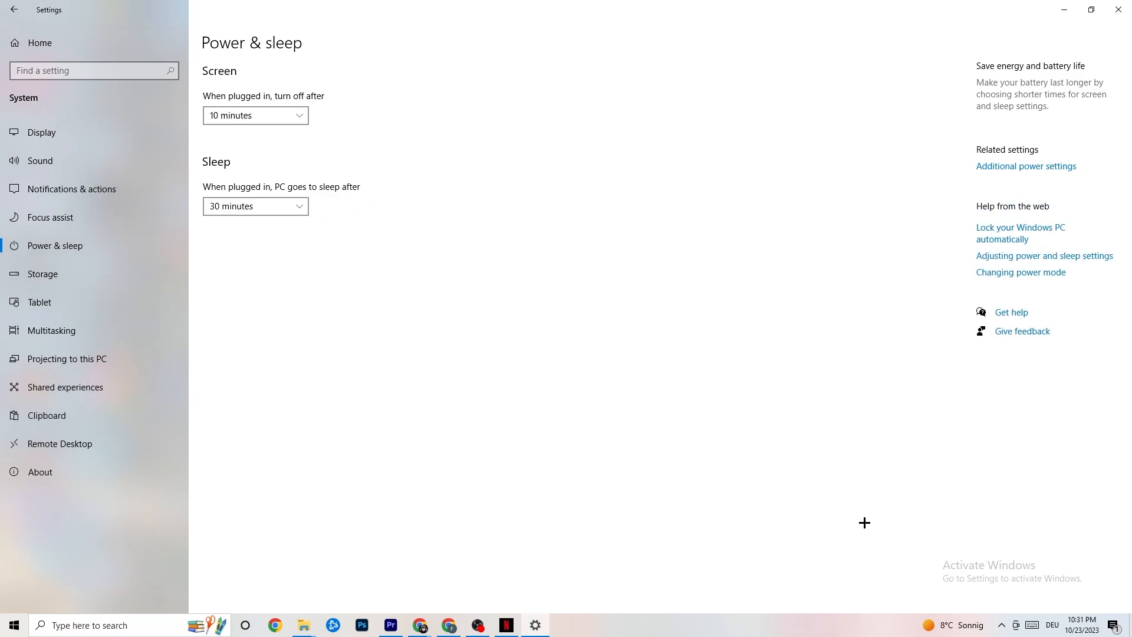
click(1044, 165)
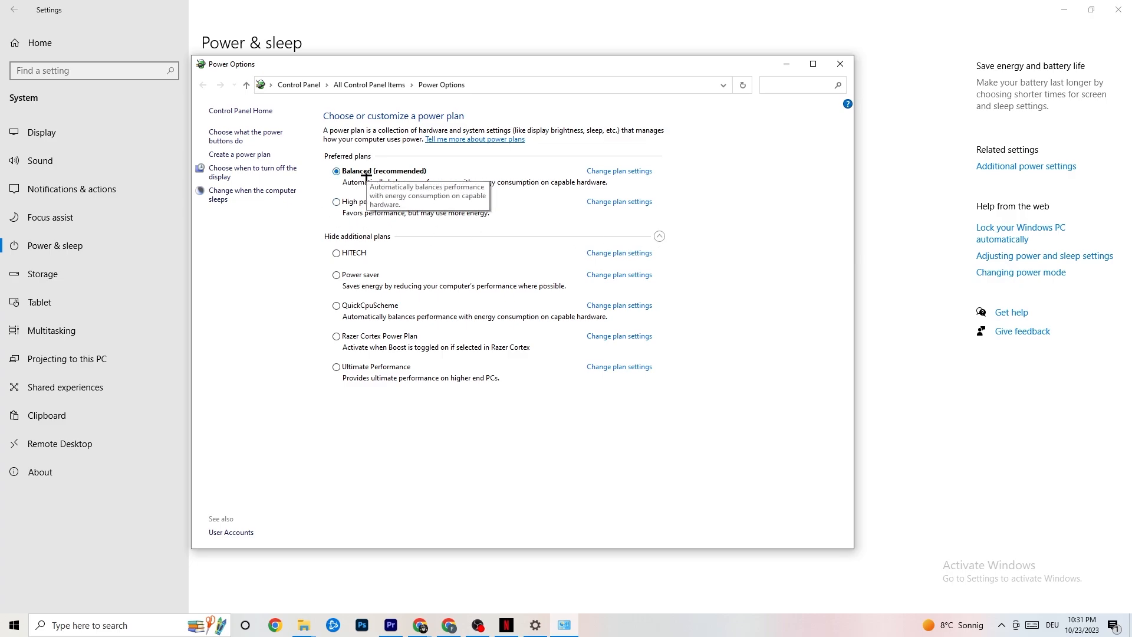
click(840, 64)
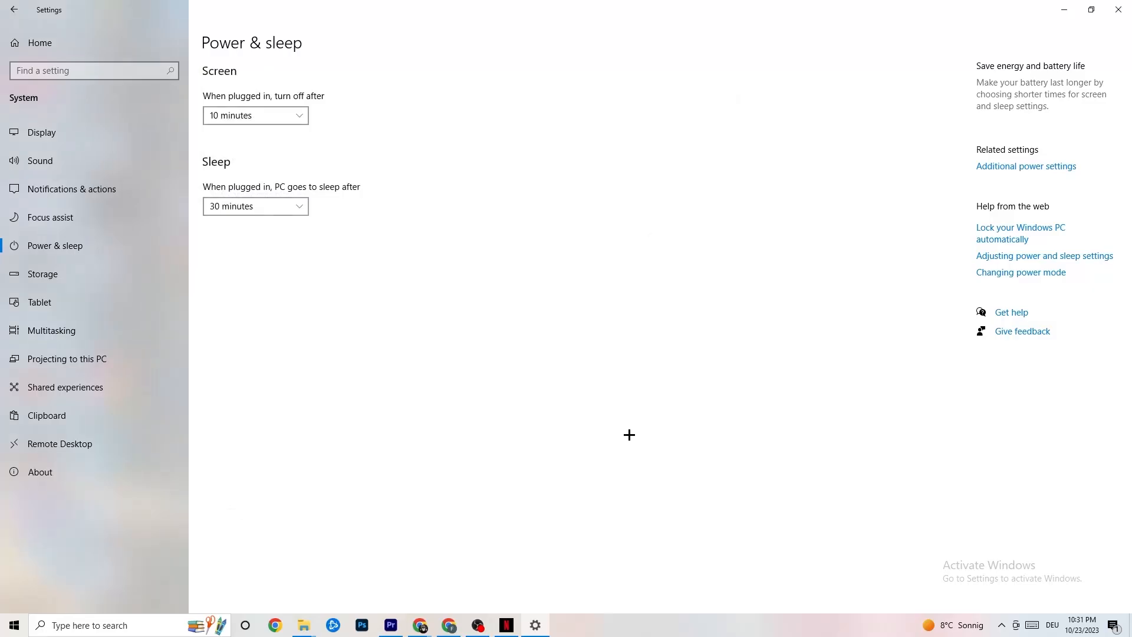
Step: Open the Storage Sense configuration in the storage settings and examine how often it can run, keeping Every week
click(88, 282)
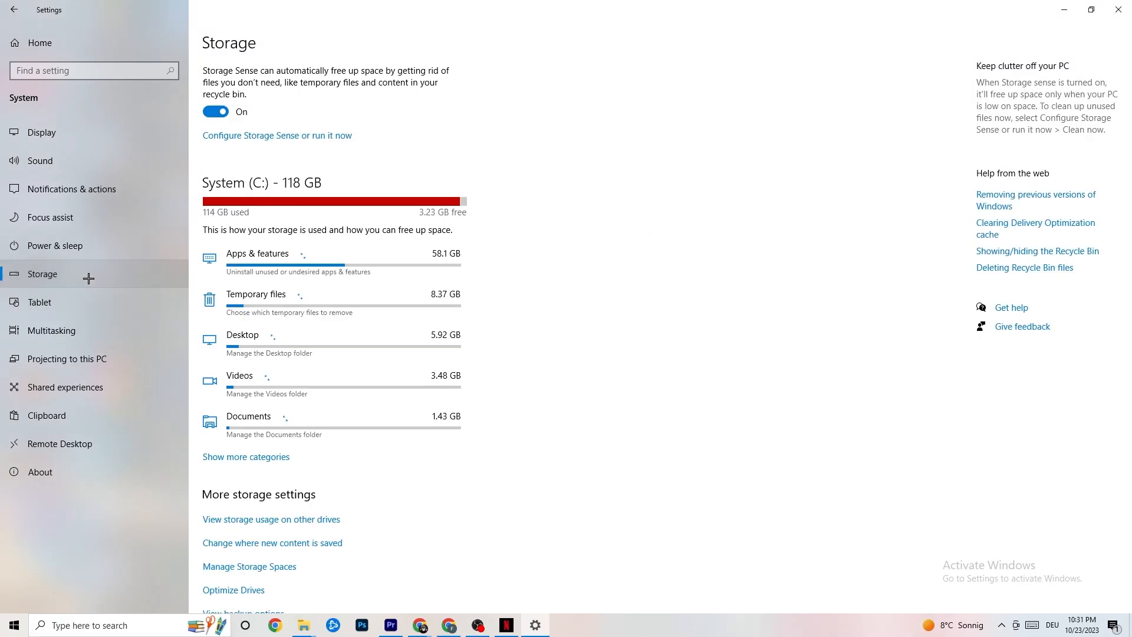
click(268, 136)
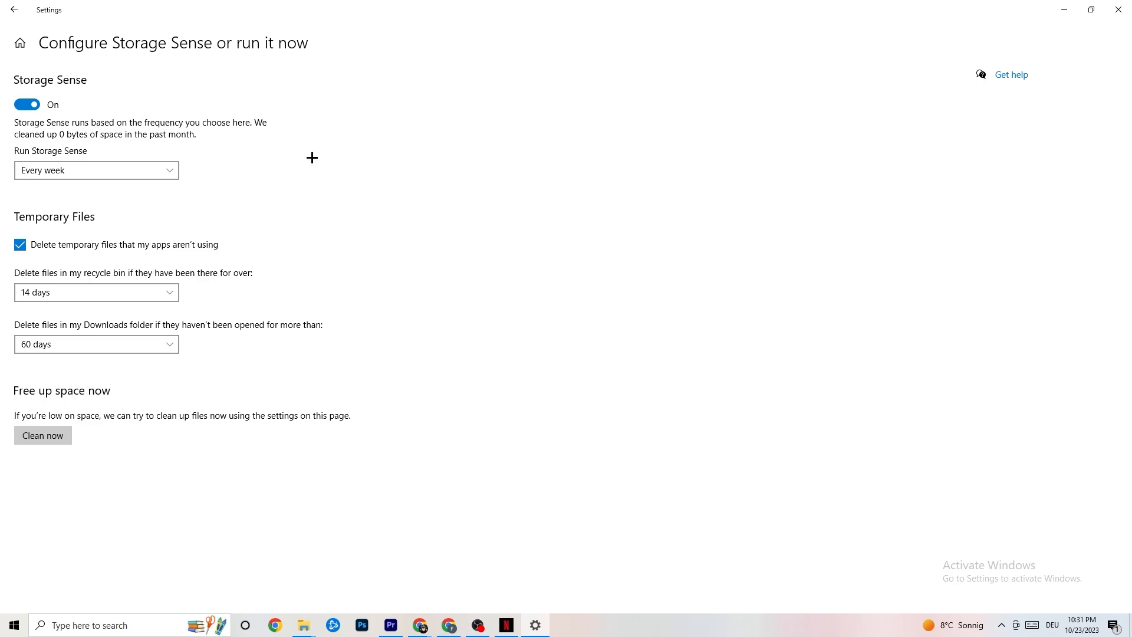
click(126, 170)
click(126, 171)
click(112, 171)
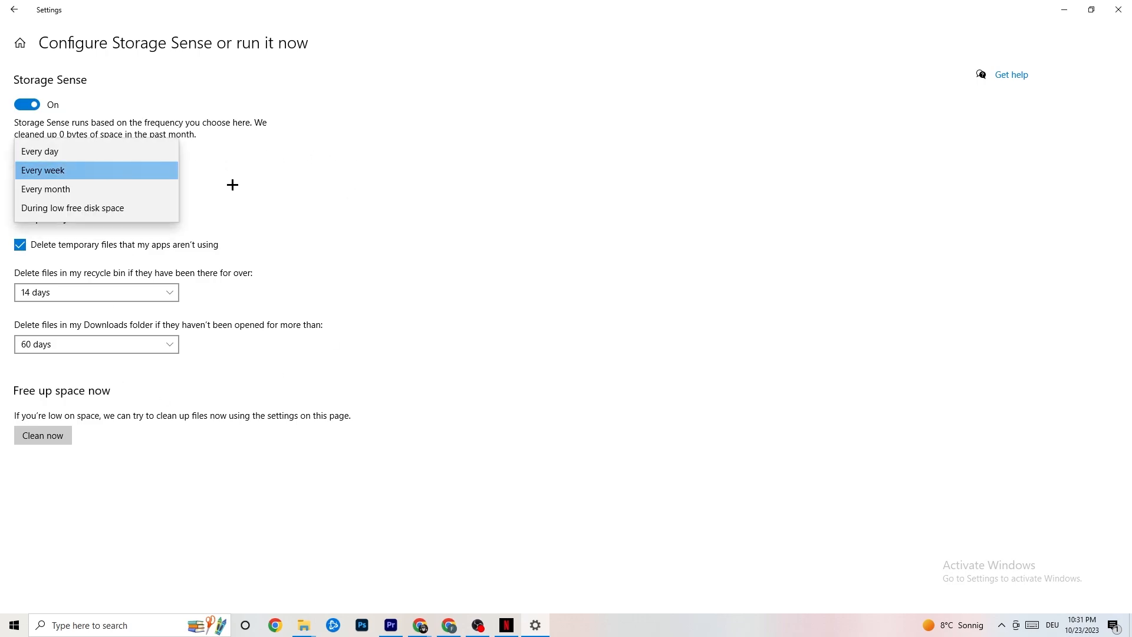
click(233, 185)
Step: Check the recycle bin and Downloads deletion periods without changing them, run the Storage Sense cleanup now, and return to the Settings home page
click(131, 289)
click(416, 234)
click(142, 345)
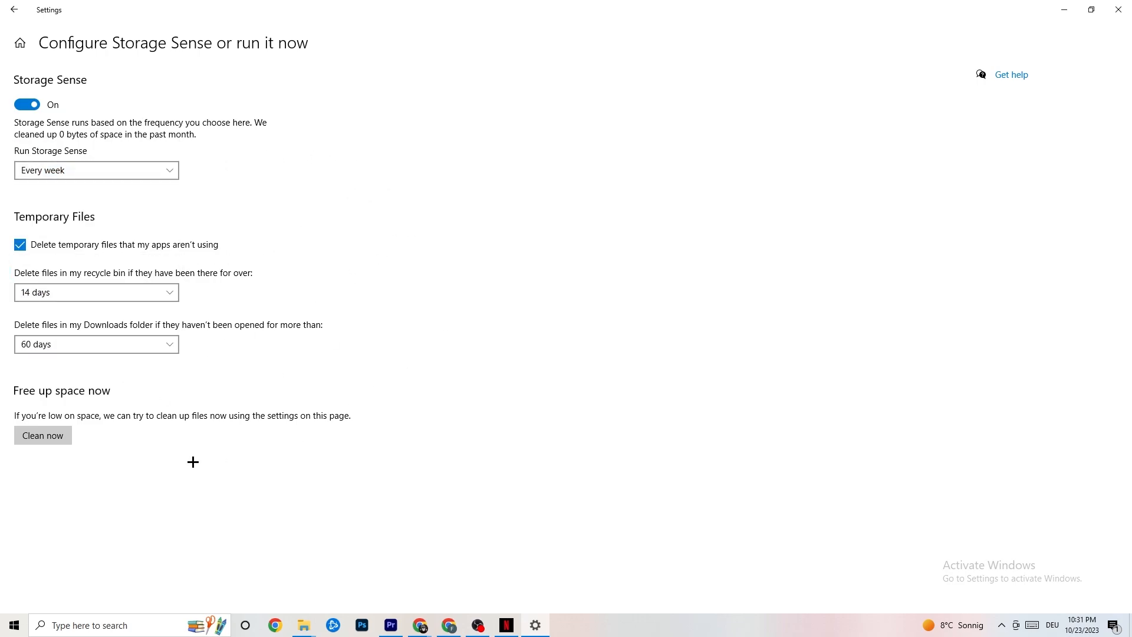
click(47, 436)
click(12, 8)
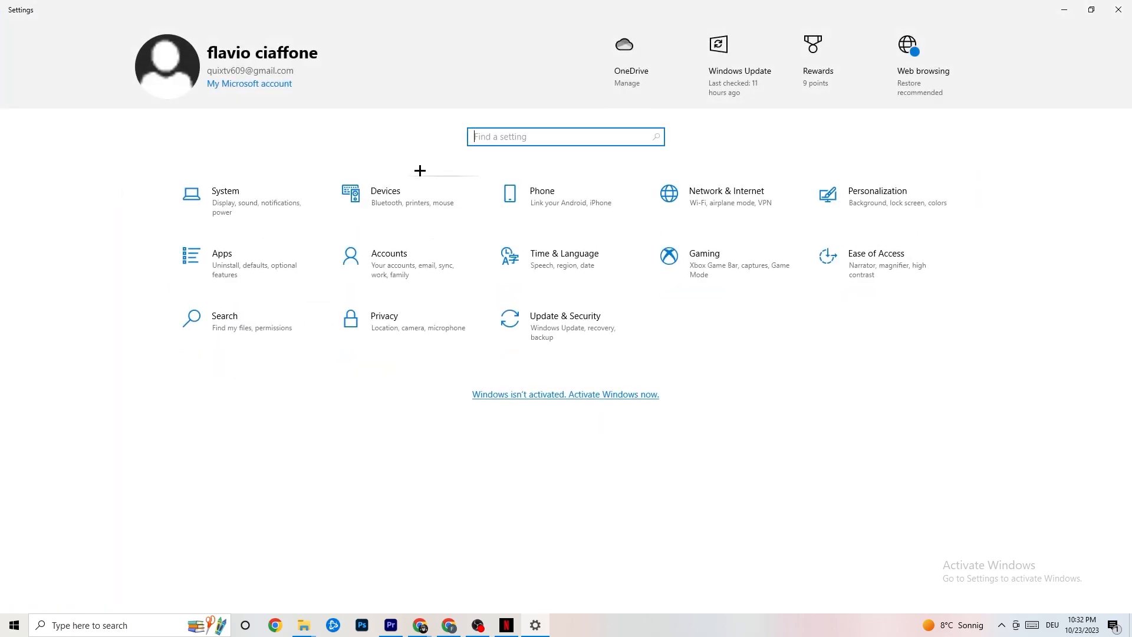
Step: Review the Captures and Game Mode pages of the Gaming settings, and return to the Settings home page
click(754, 270)
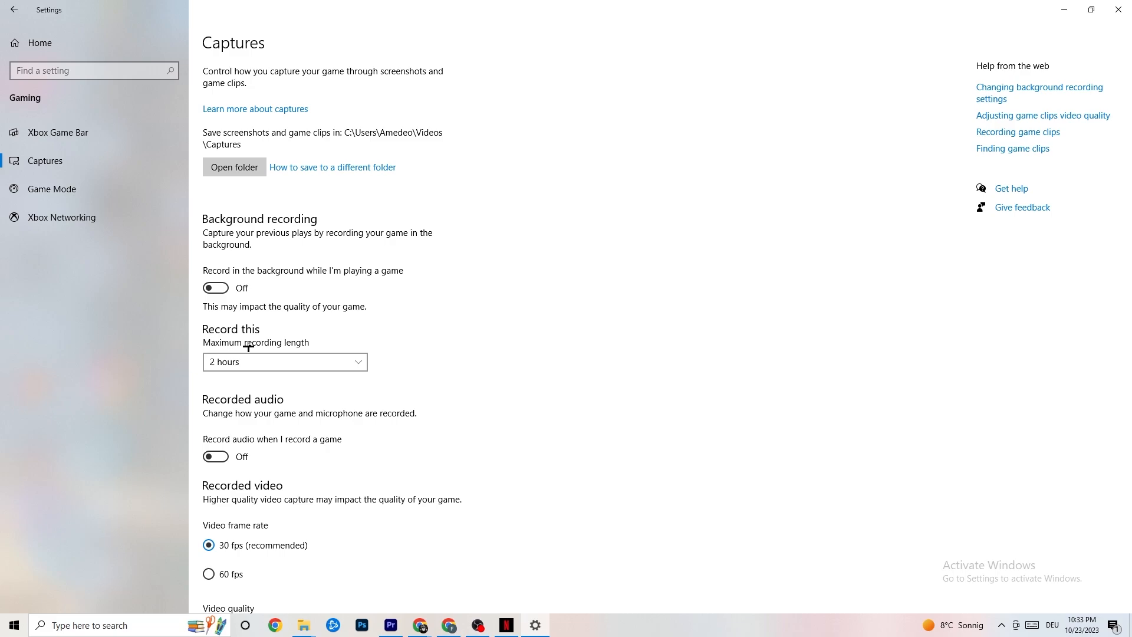
click(104, 189)
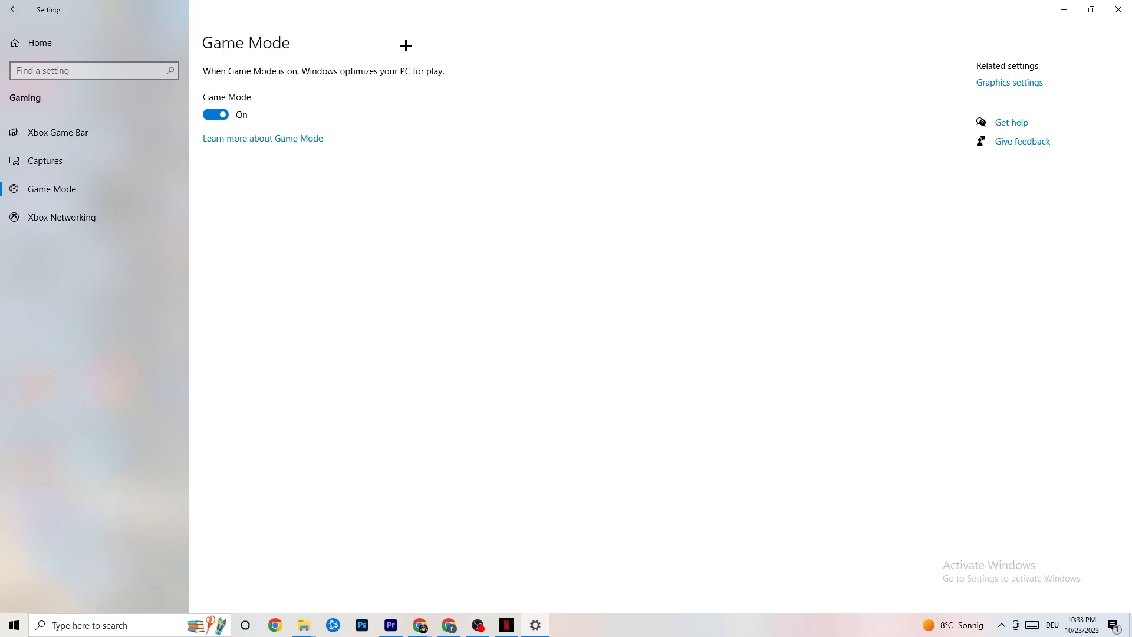
click(14, 9)
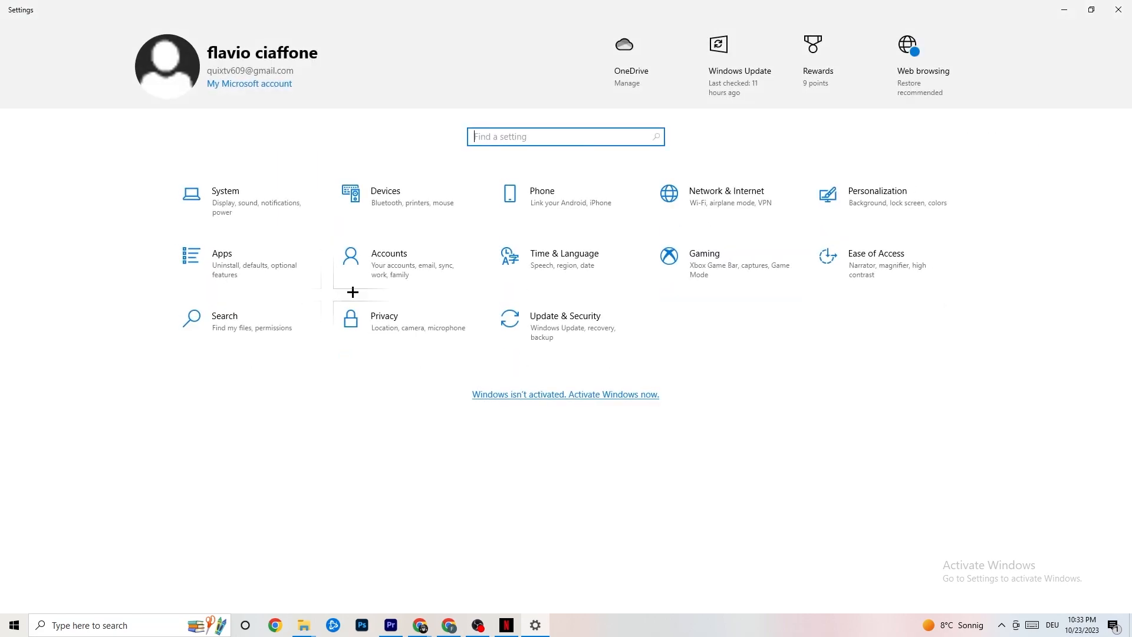
Step: Review the Troubleshoot and Windows Update pages in Update & Security, and close Settings
click(591, 336)
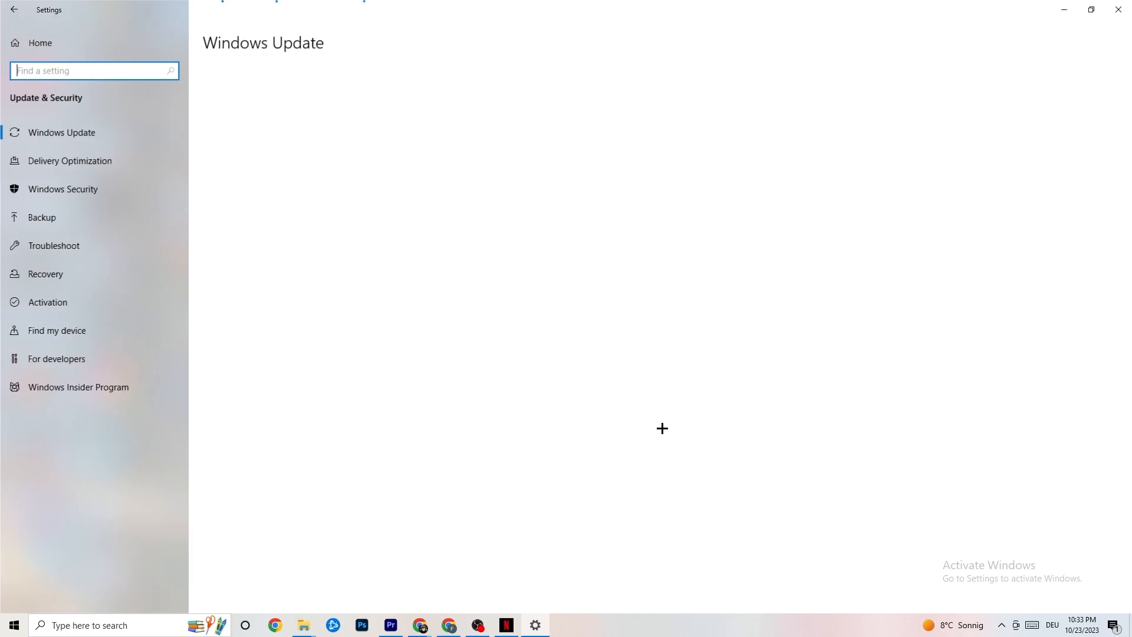
click(64, 239)
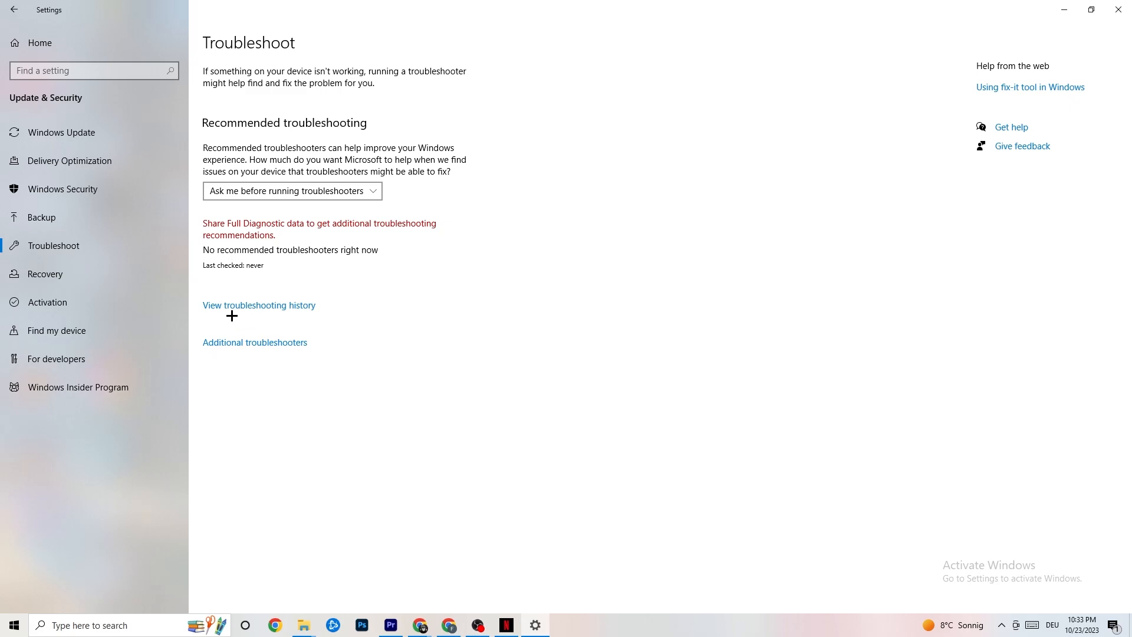
click(90, 134)
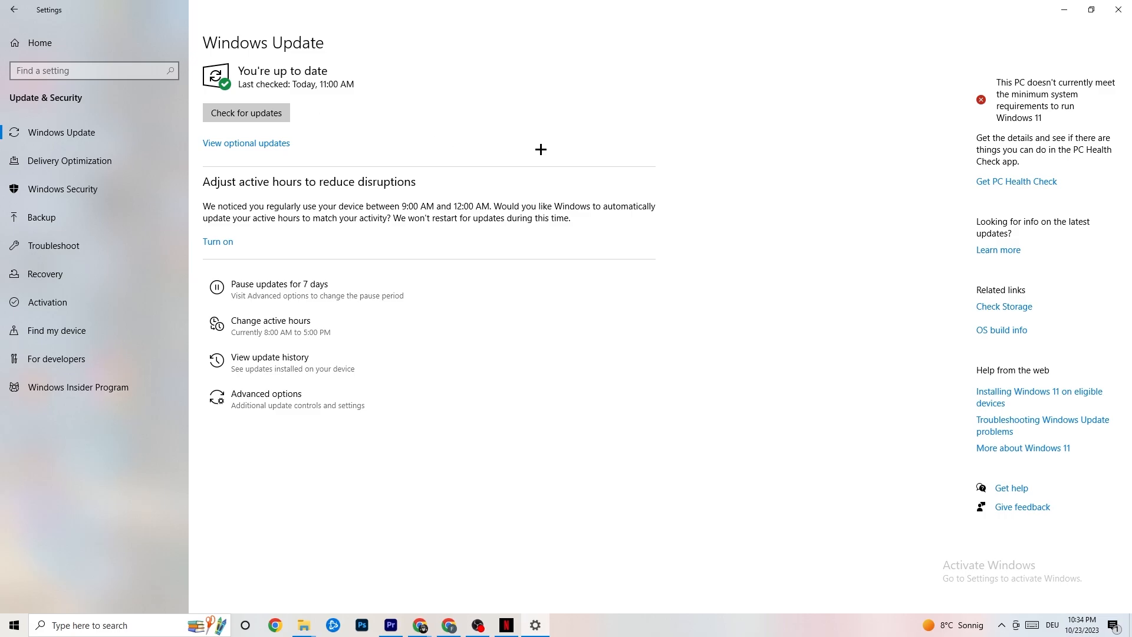
click(1106, 11)
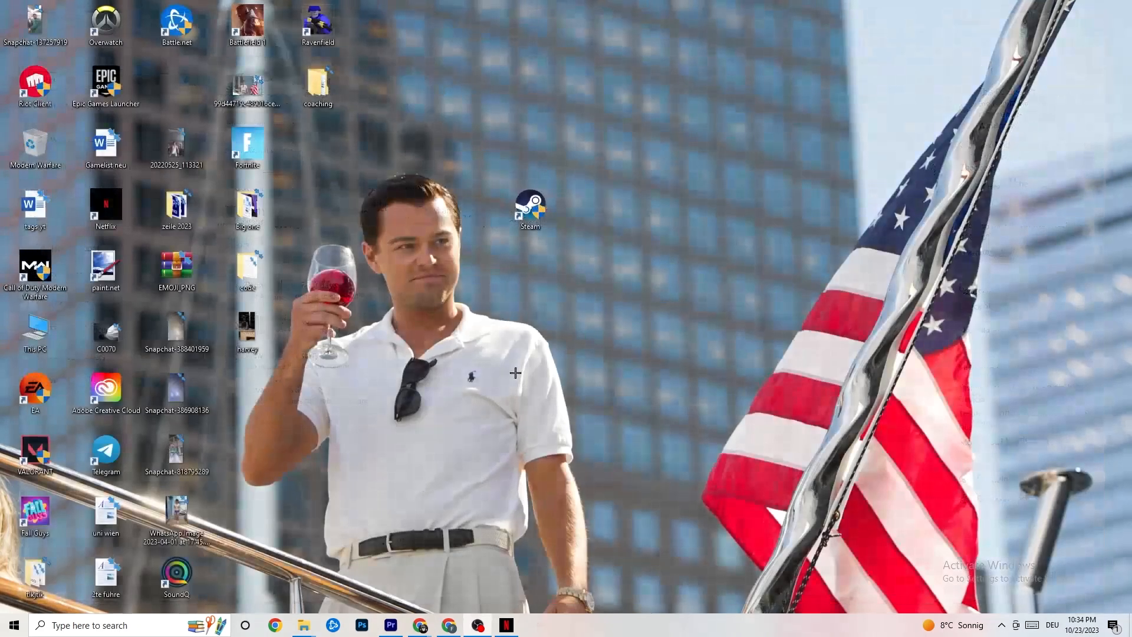